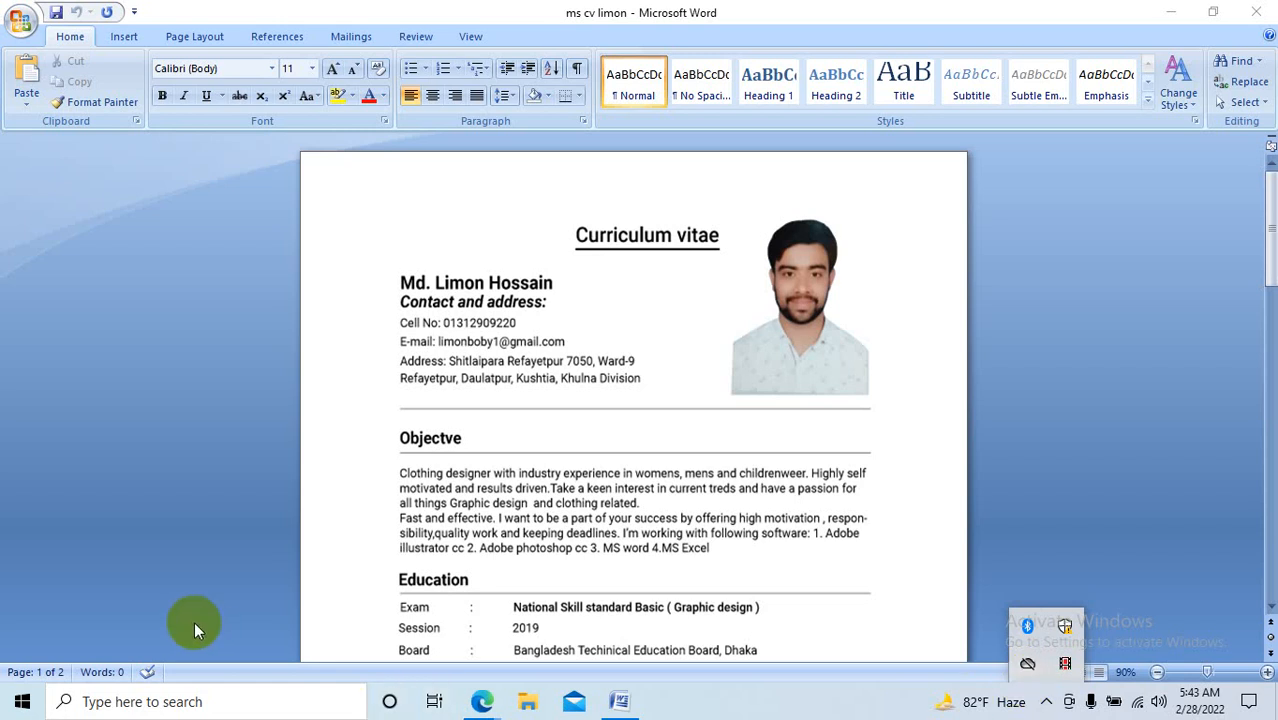
# Look through both pages of the CV document from the heading to the signature
pyautogui.click(20, 703)
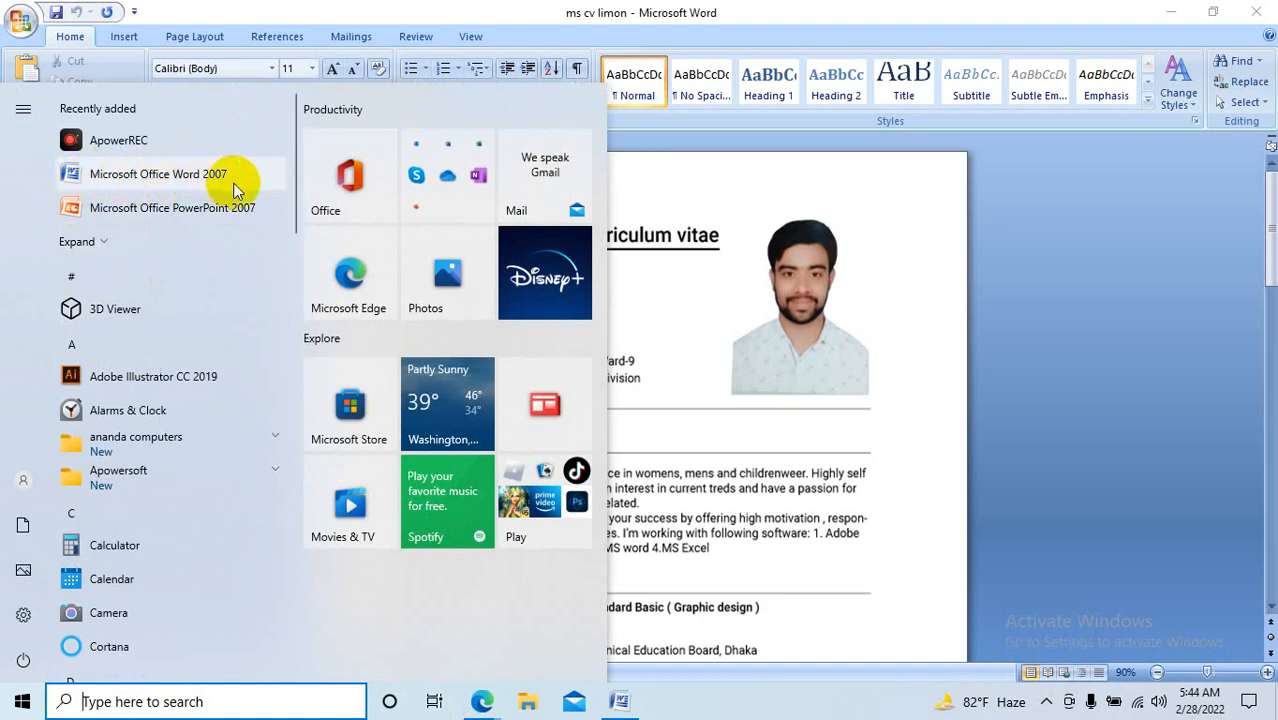
pyautogui.click(745, 220)
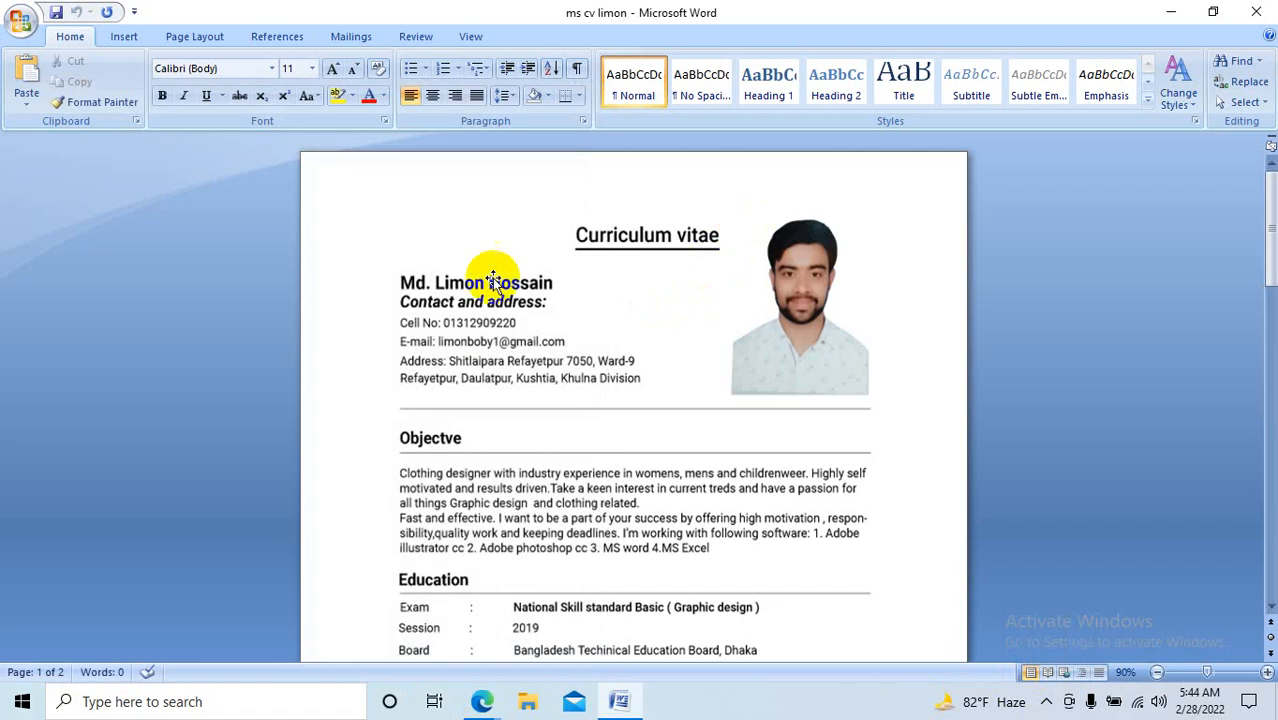
pyautogui.scroll(-3, 530, 280)
pyautogui.scroll(-15, 604, 358)
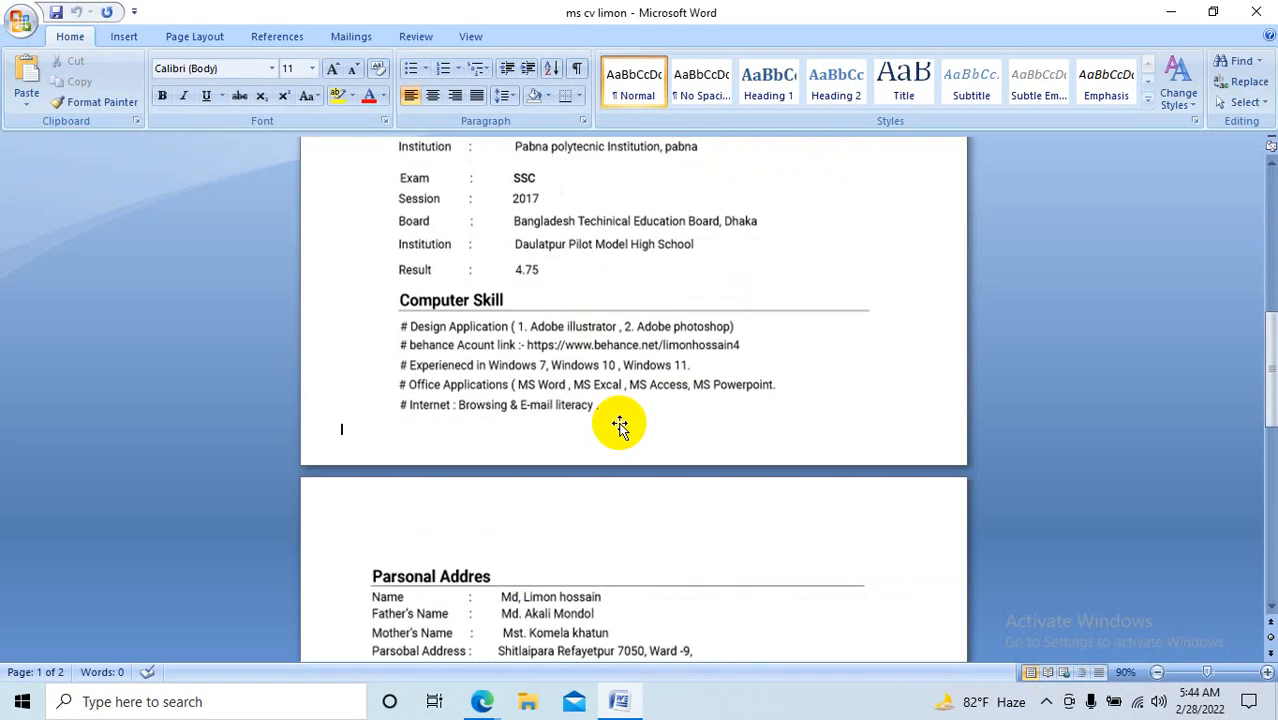
pyautogui.scroll(6, 525, 434)
pyautogui.scroll(10, 612, 478)
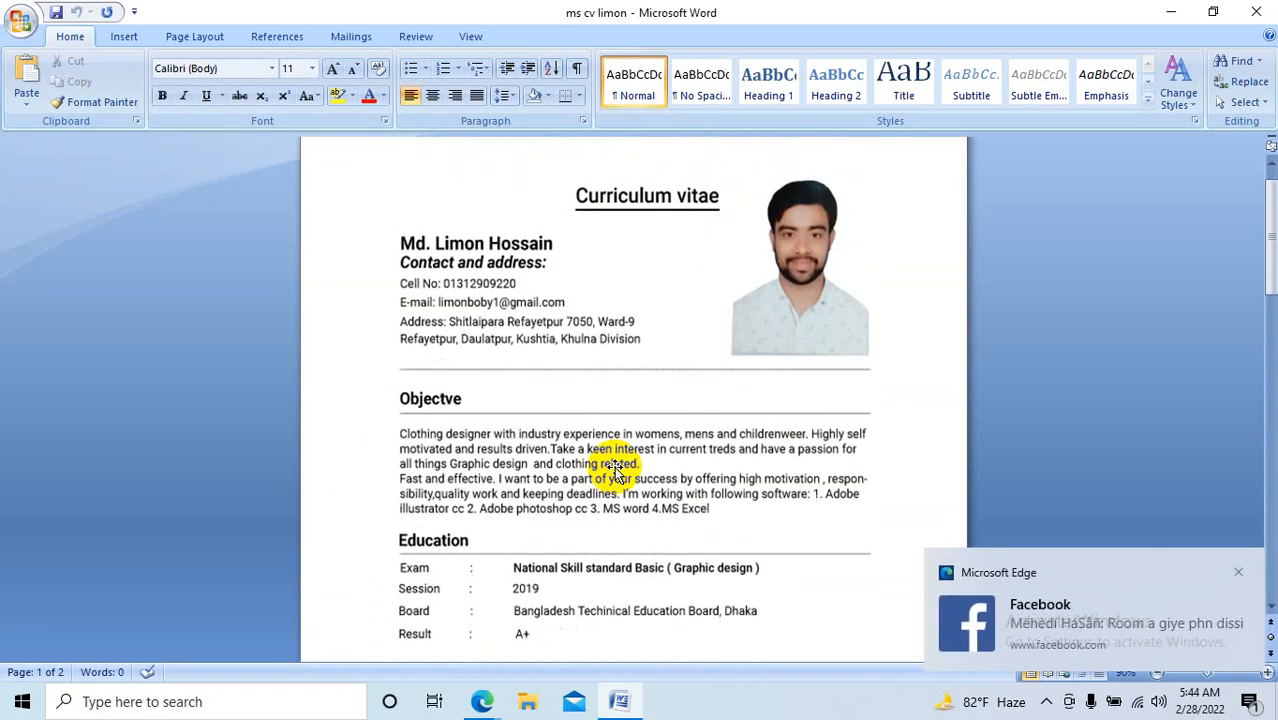
pyautogui.scroll(-15, 625, 422)
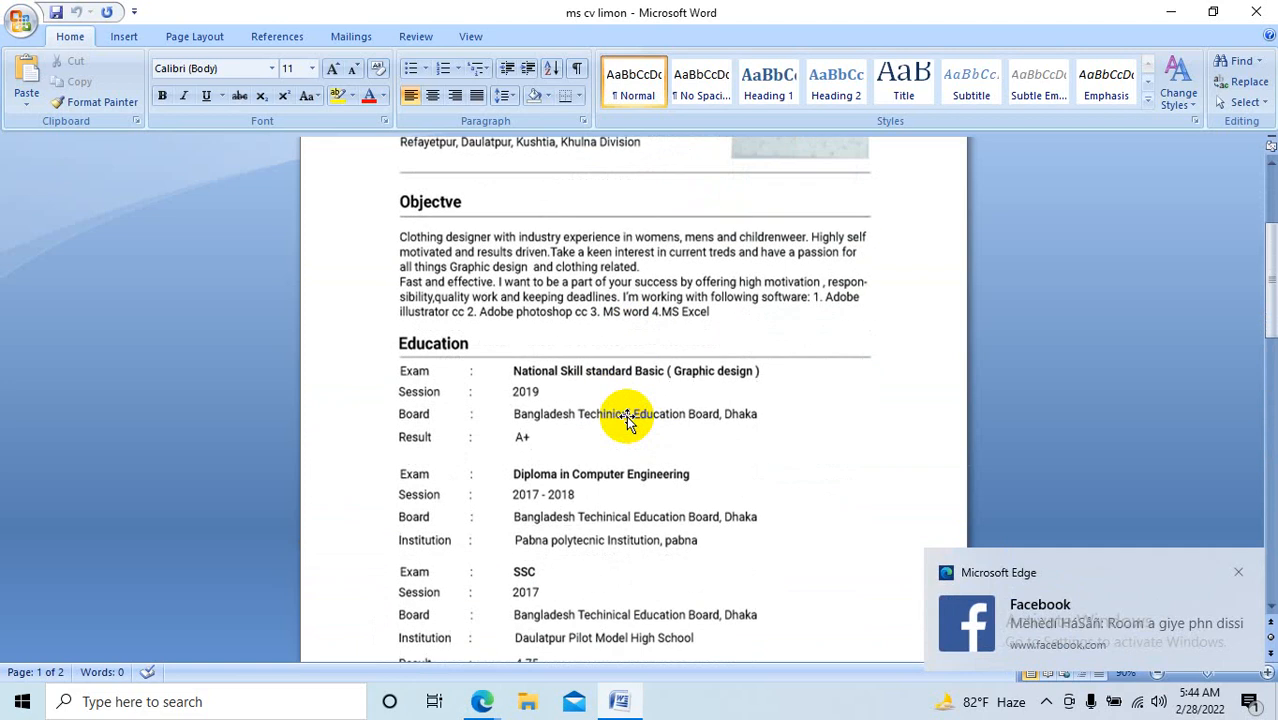
pyautogui.scroll(-10, 625, 422)
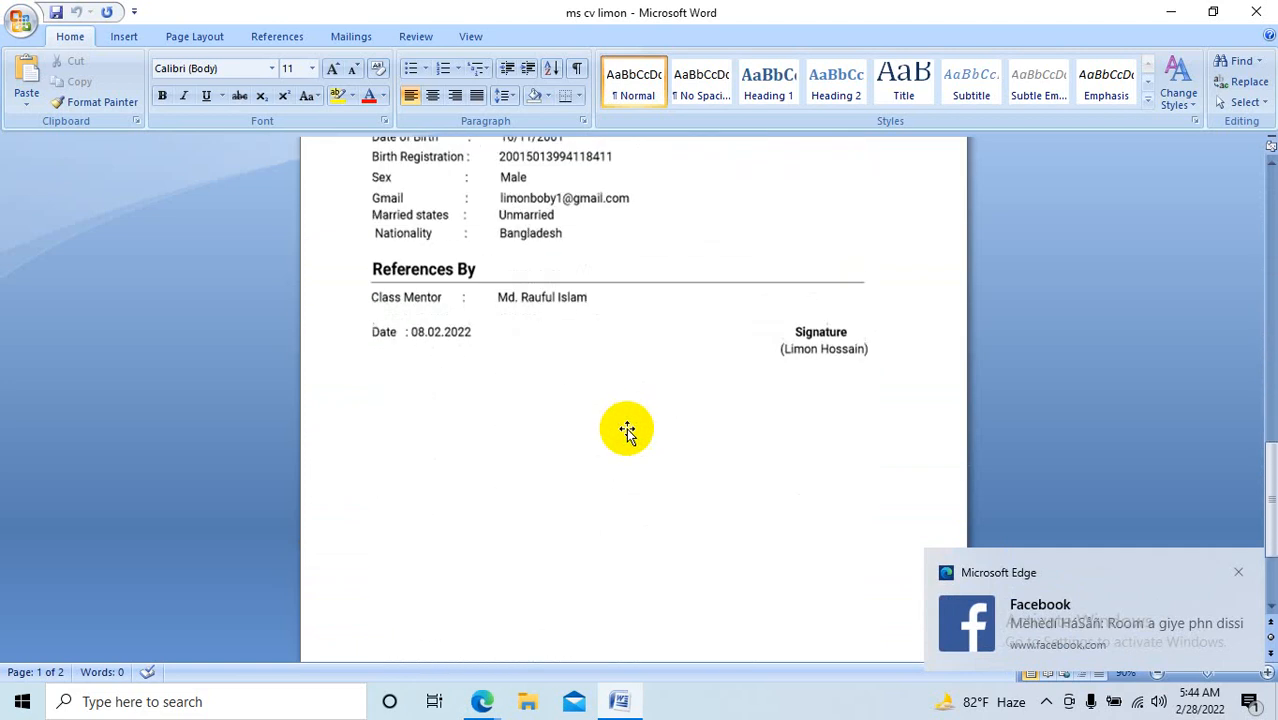
pyautogui.scroll(12, 625, 422)
pyautogui.scroll(12, 625, 430)
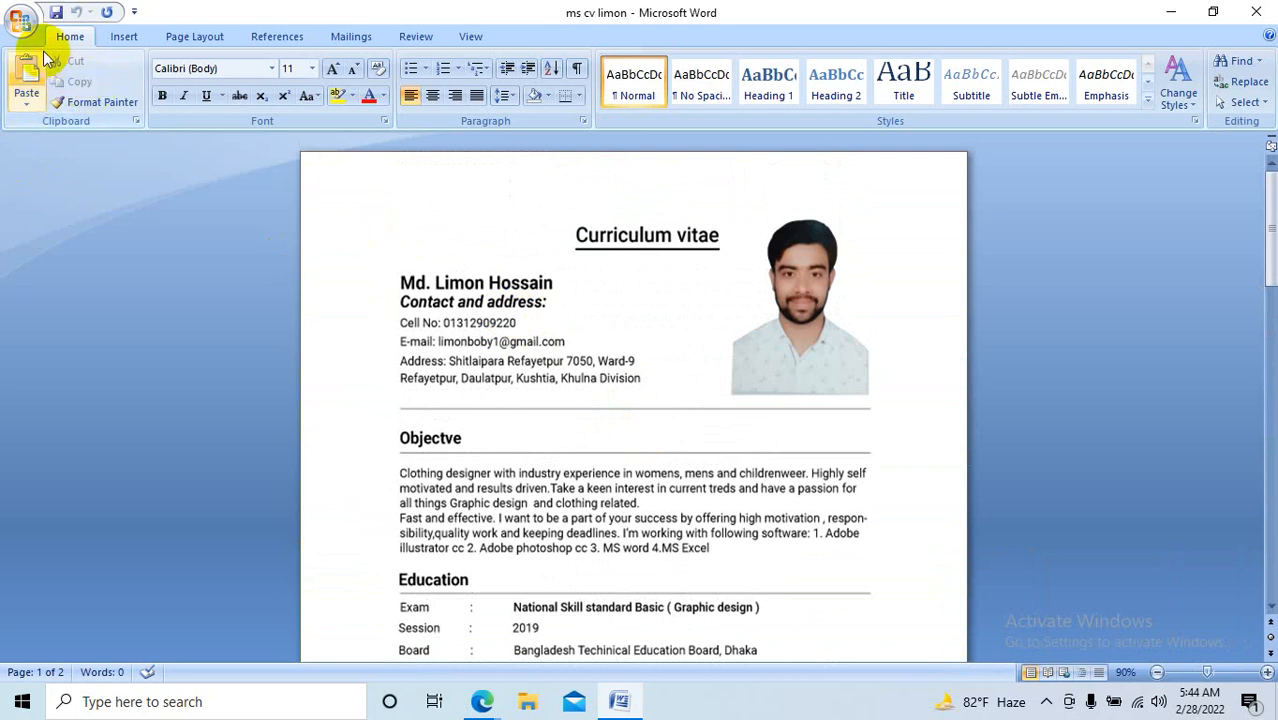
# Check which Save As formats are offered for the CV, including the add-ins for other file formats
pyautogui.click(22, 22)
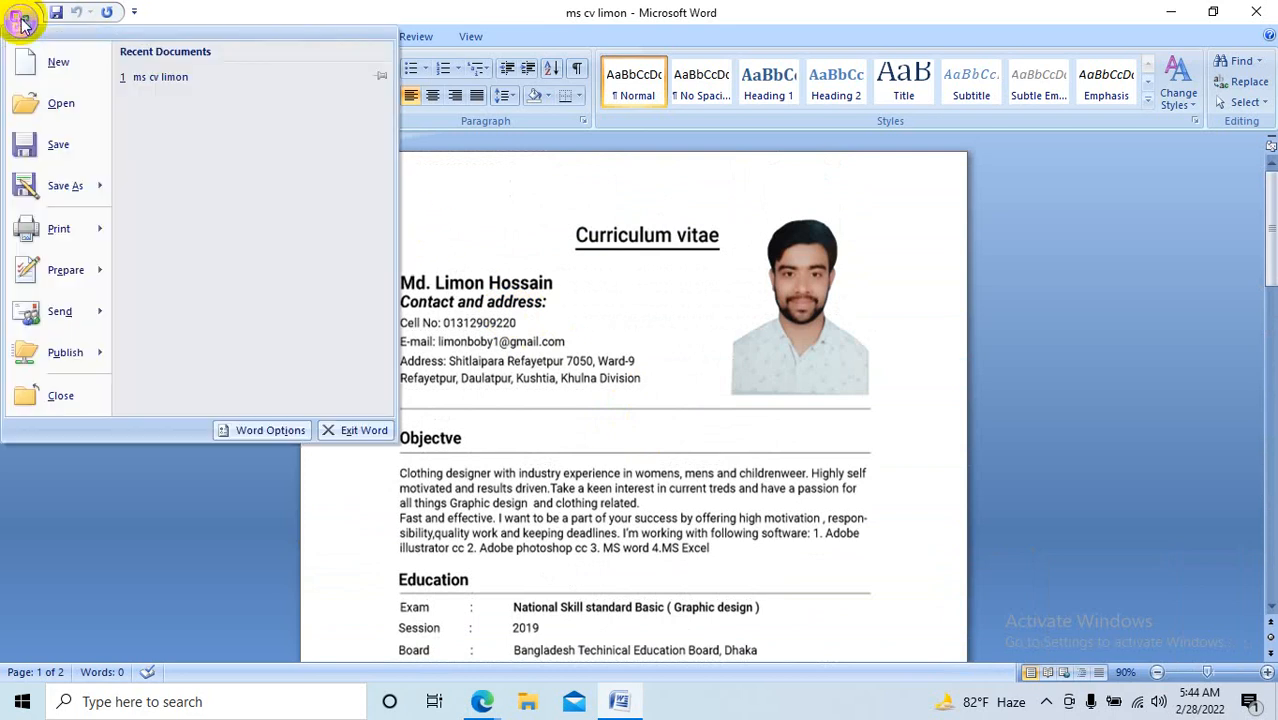
pyautogui.moveTo(70, 197)
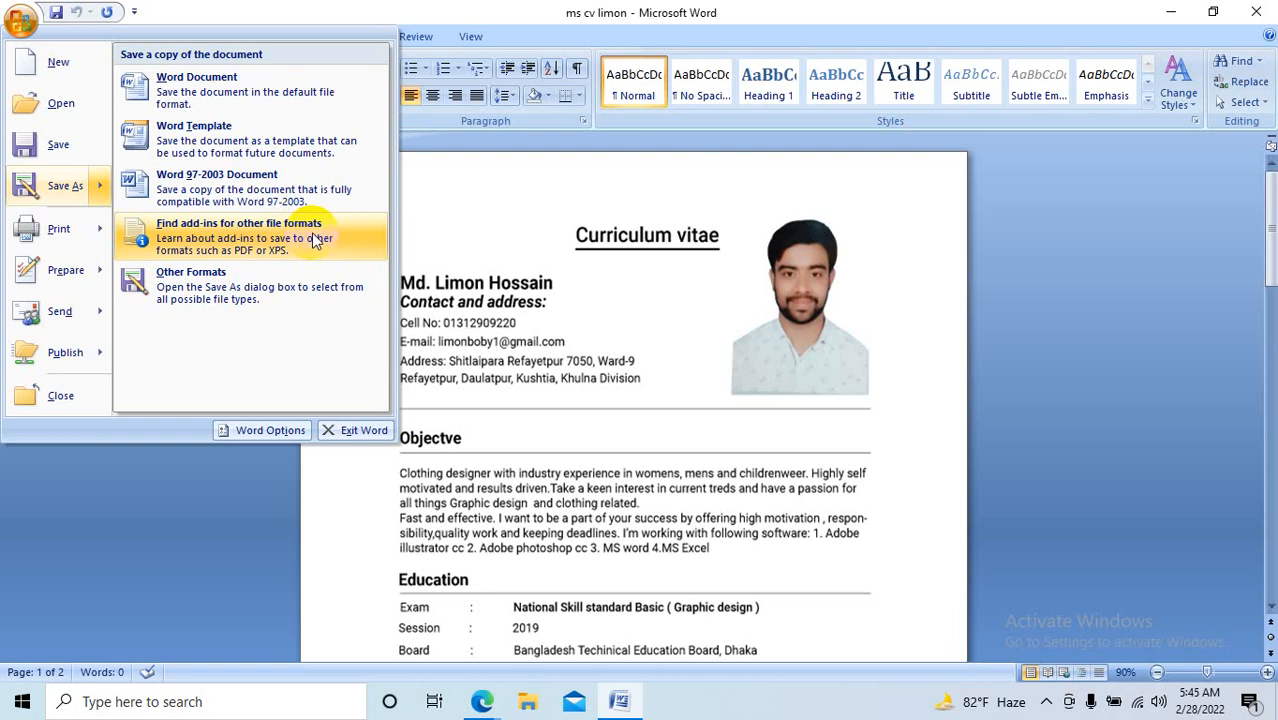
pyautogui.click(270, 495)
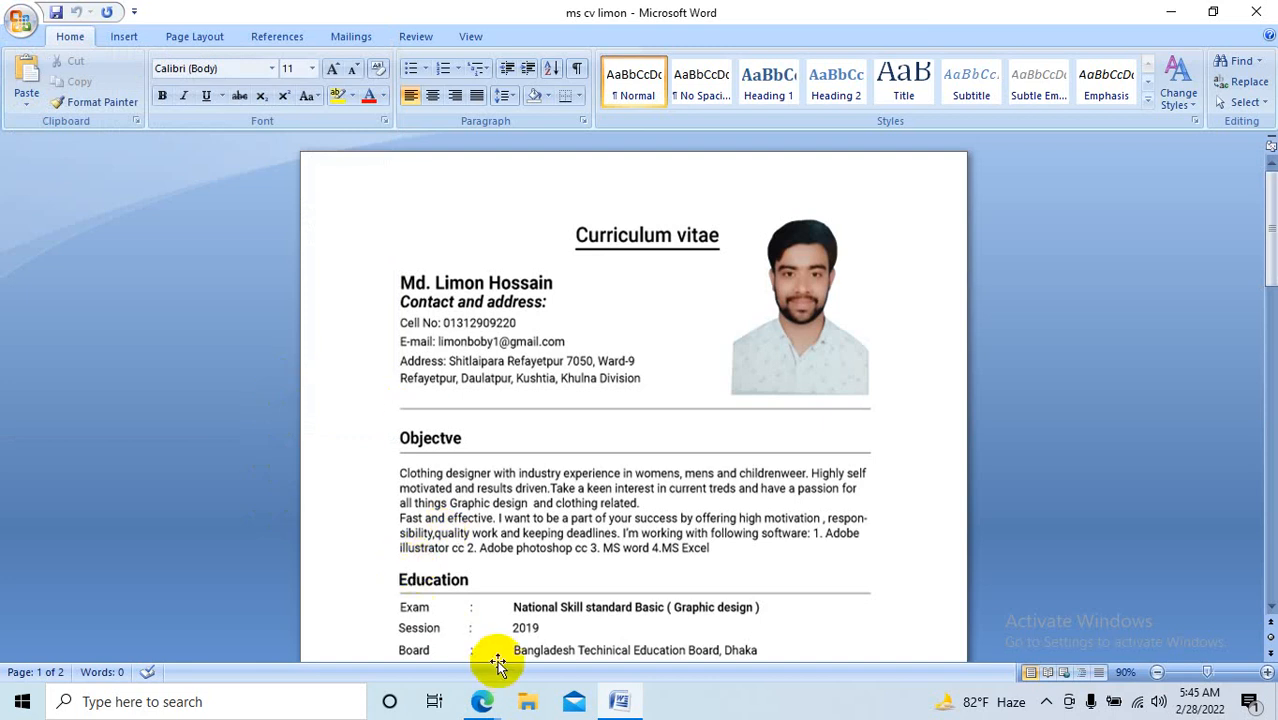
# Switch to Microsoft Edge and show the FileHippo page for the 2007 Microsoft Office Add-in: Microsoft Save as PDF or XPS
pyautogui.moveTo(483, 705)
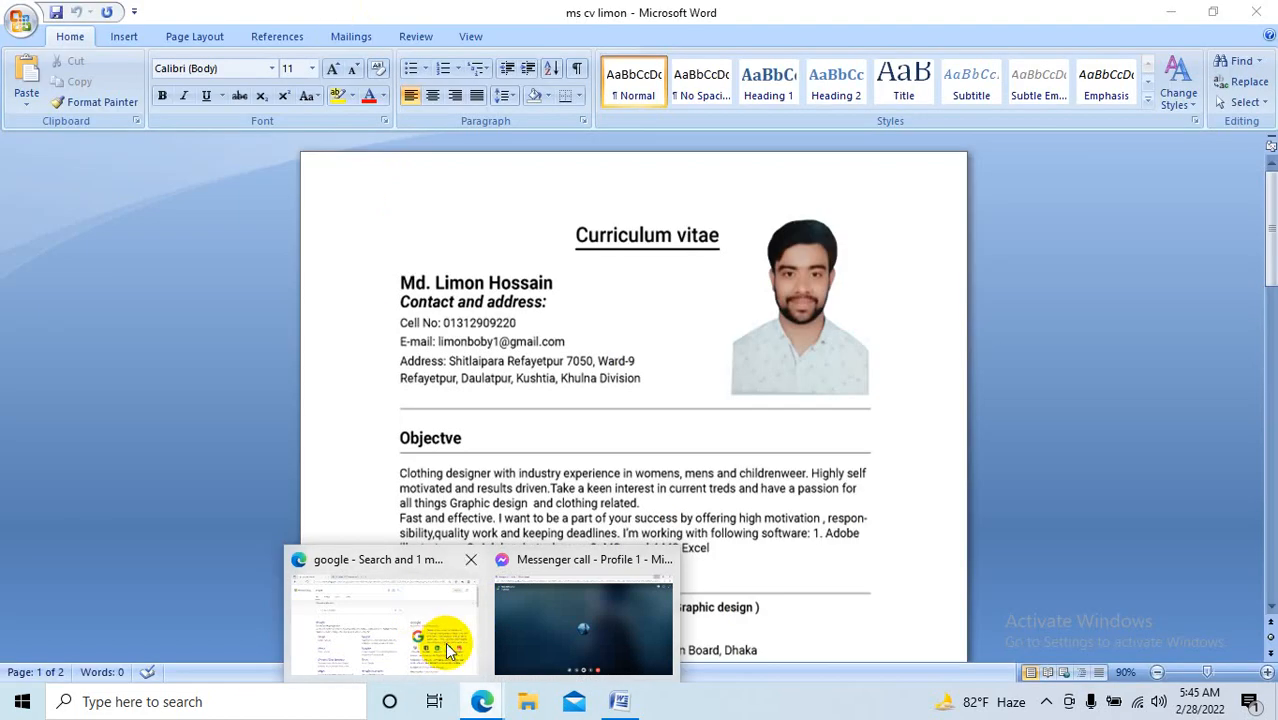
pyautogui.click(440, 642)
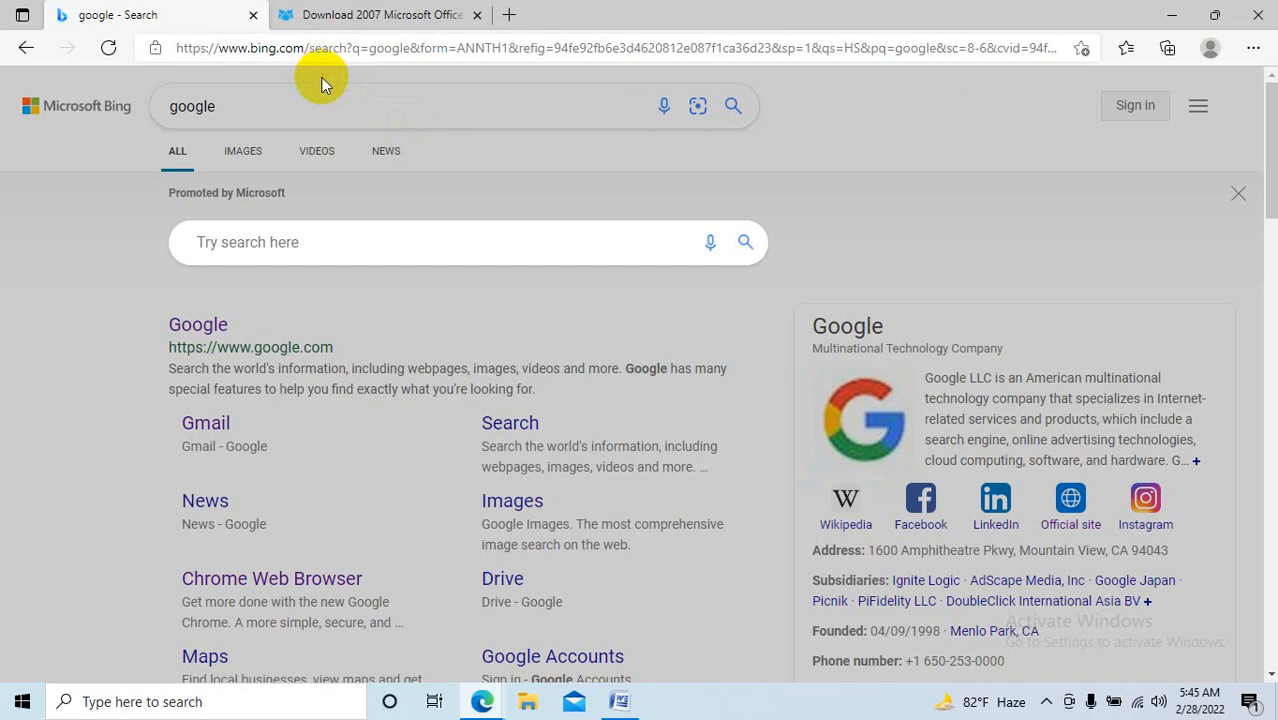
pyautogui.click(366, 17)
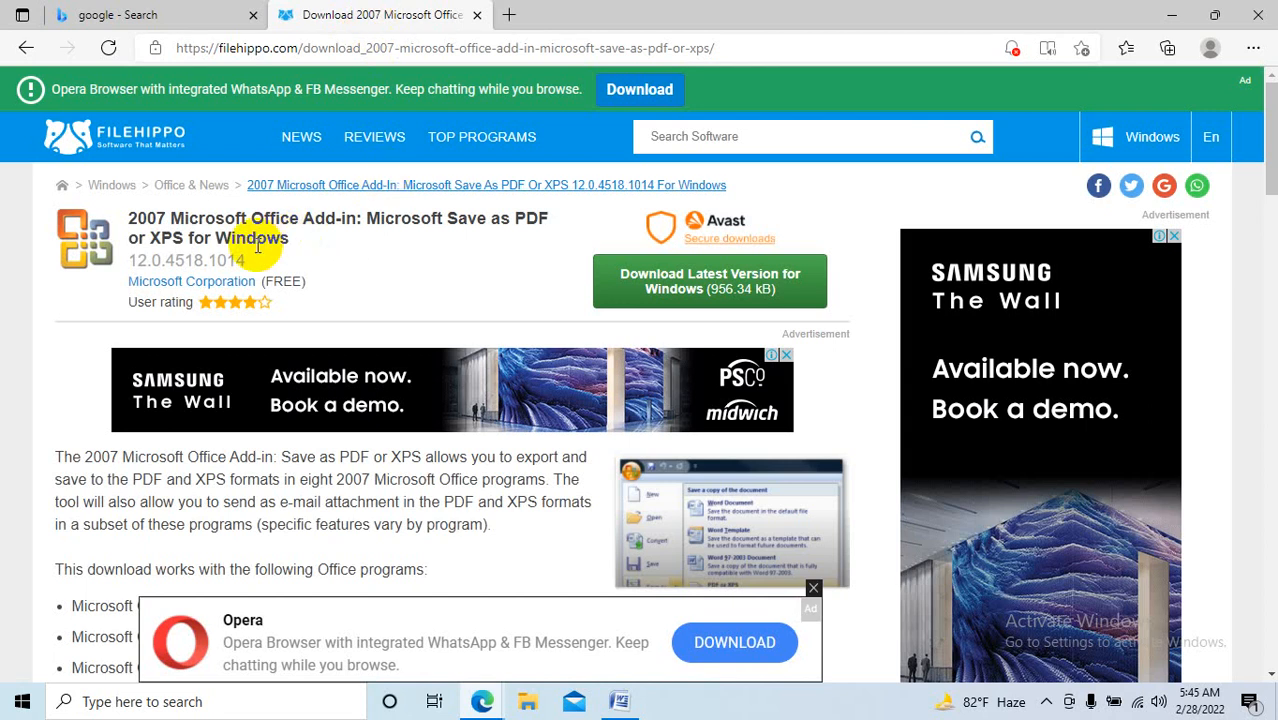
pyautogui.scroll(-1, 200, 238)
pyautogui.scroll(1, 200, 238)
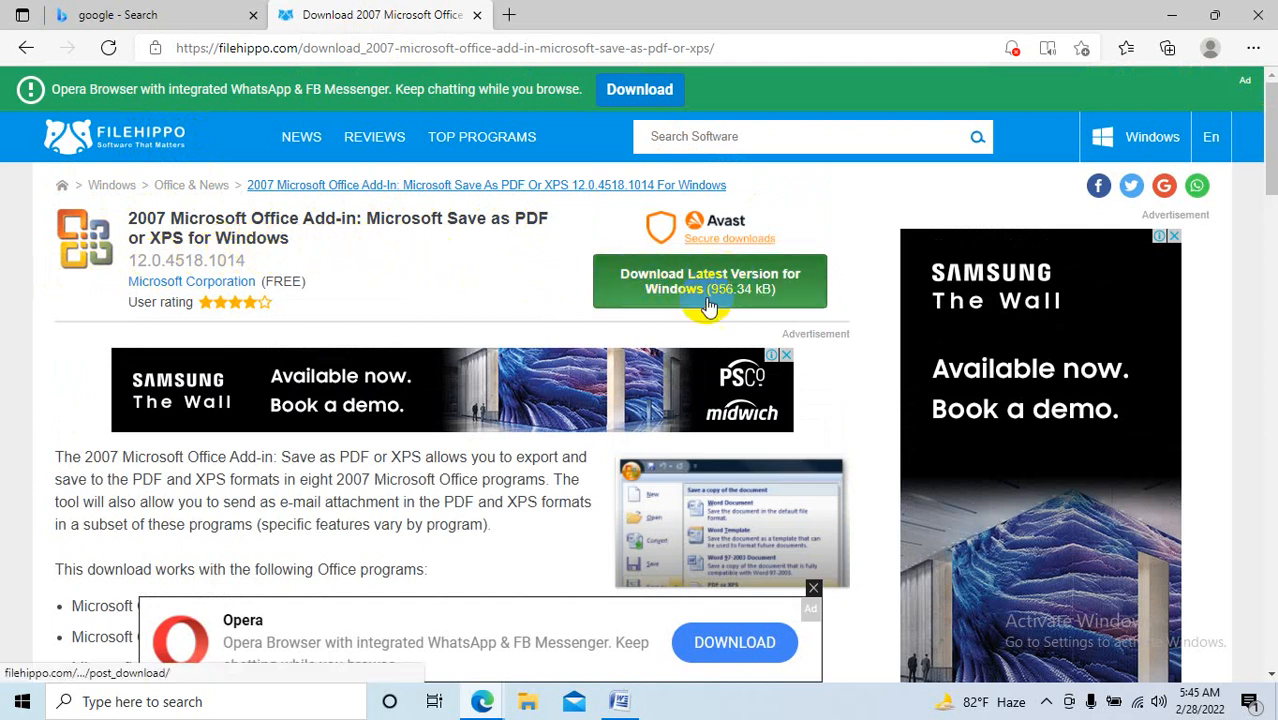
# Download the latest Windows version of the Save as PDF or XPS add-in, accepting the offered Opera download as well
pyautogui.click(655, 290)
pyautogui.click(645, 297)
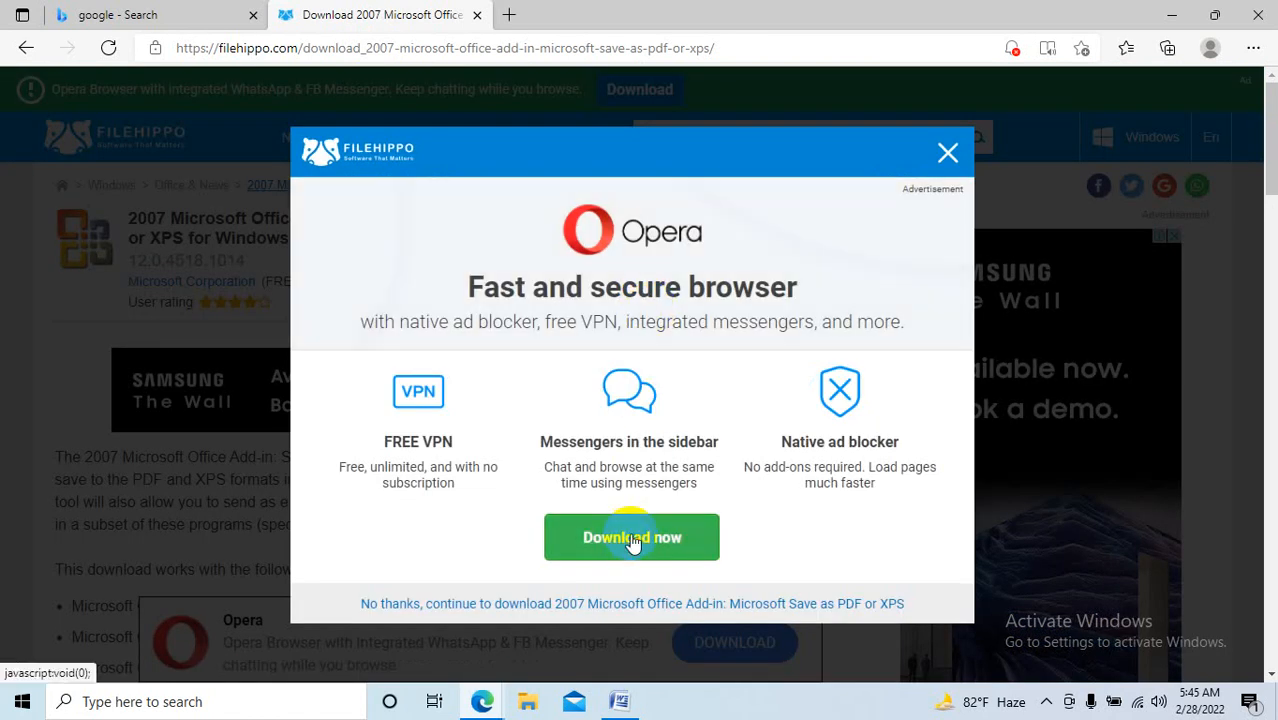
pyautogui.click(635, 540)
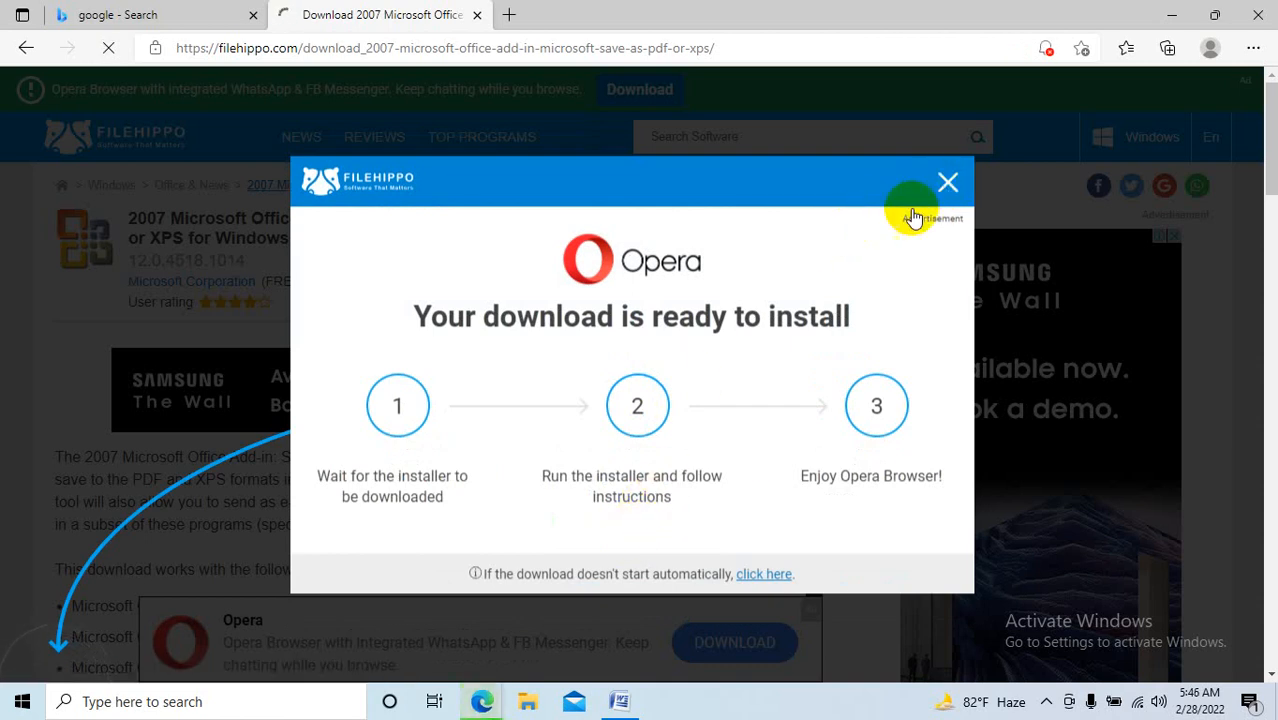
pyautogui.scroll(-5, 114, 528)
pyautogui.scroll(-5, 111, 562)
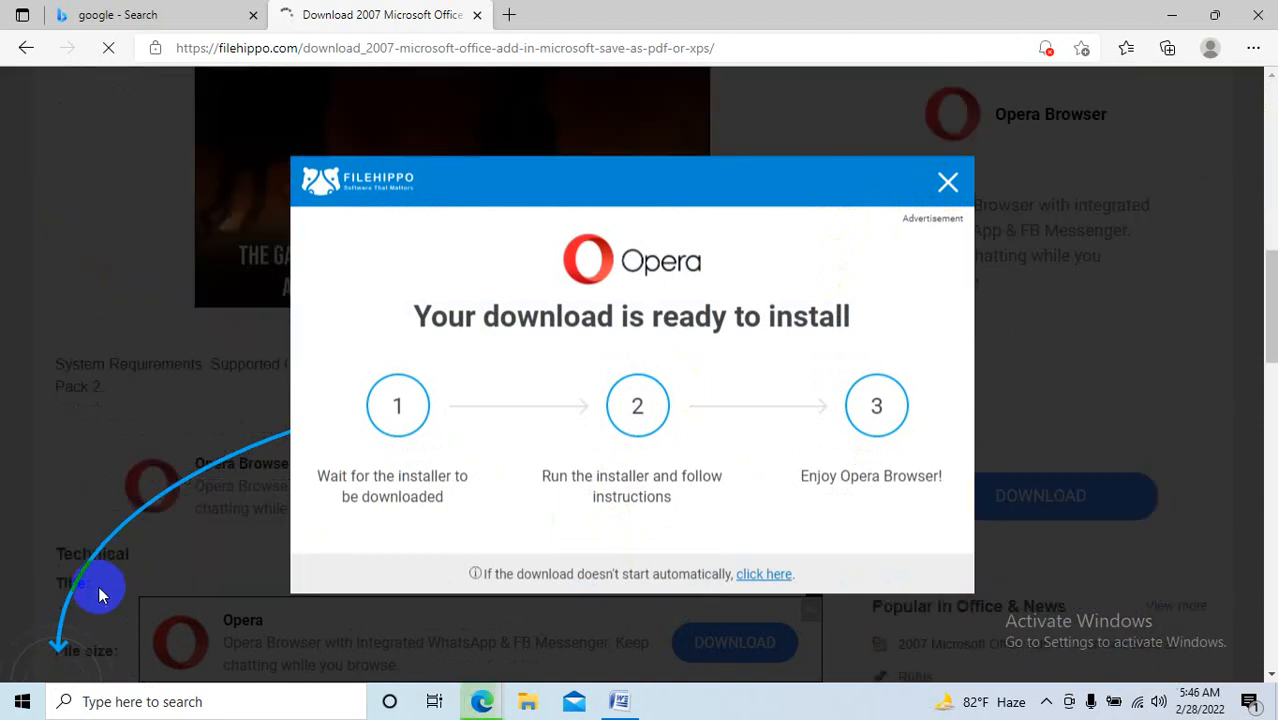
pyautogui.scroll(-5, 92, 618)
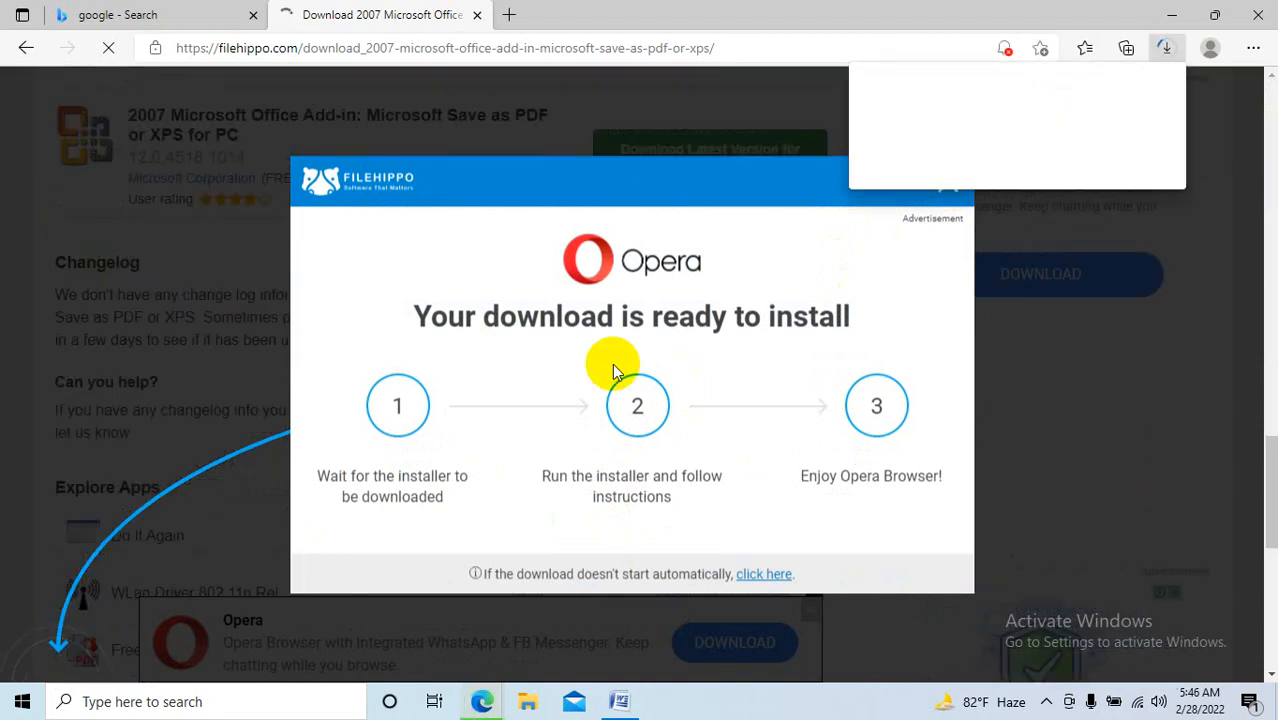
pyautogui.scroll(4, 617, 361)
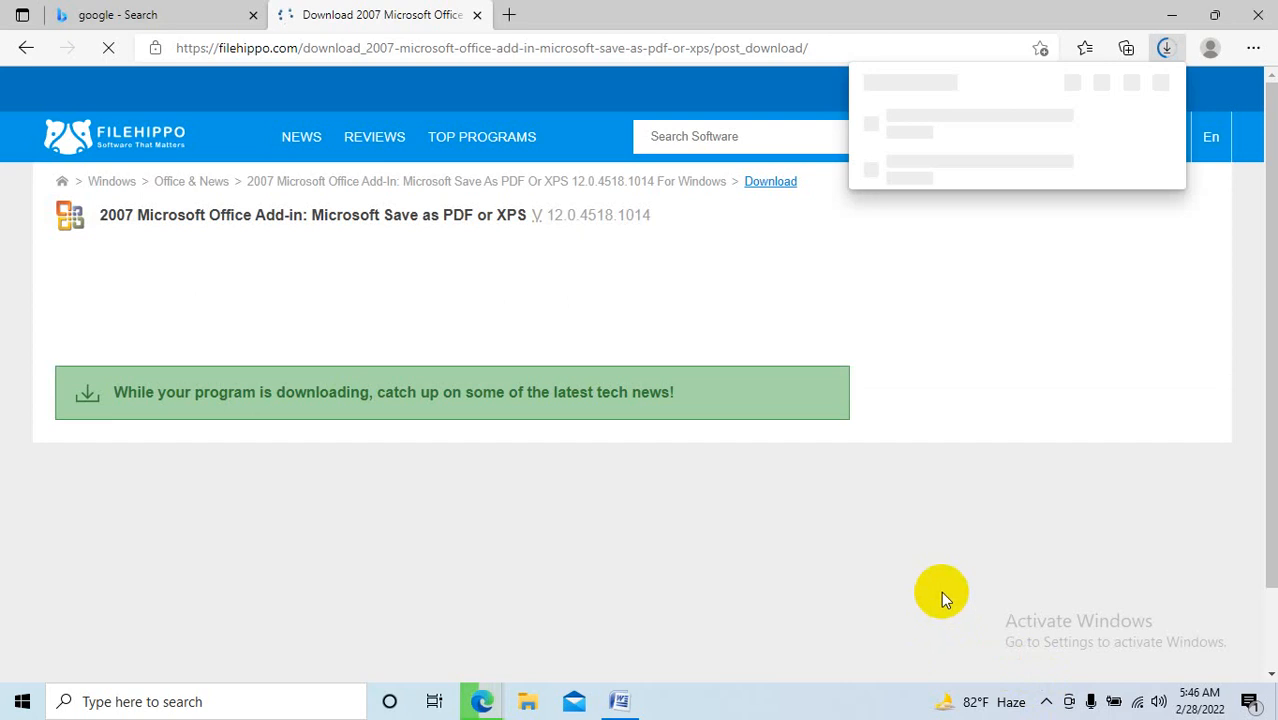
pyautogui.click(1047, 701)
pyautogui.click(1065, 670)
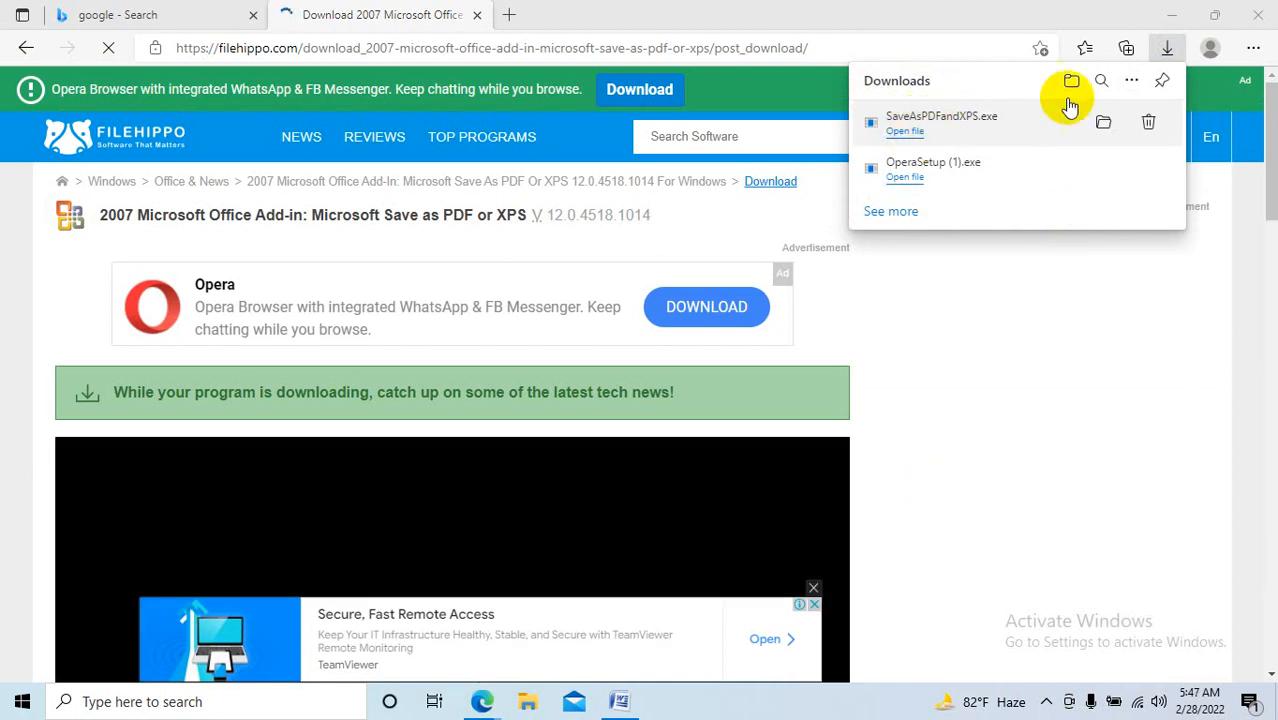
# Open the Downloads folder in File Explorer and run the SaveAsPDFandXPS installer
pyautogui.click(1170, 15)
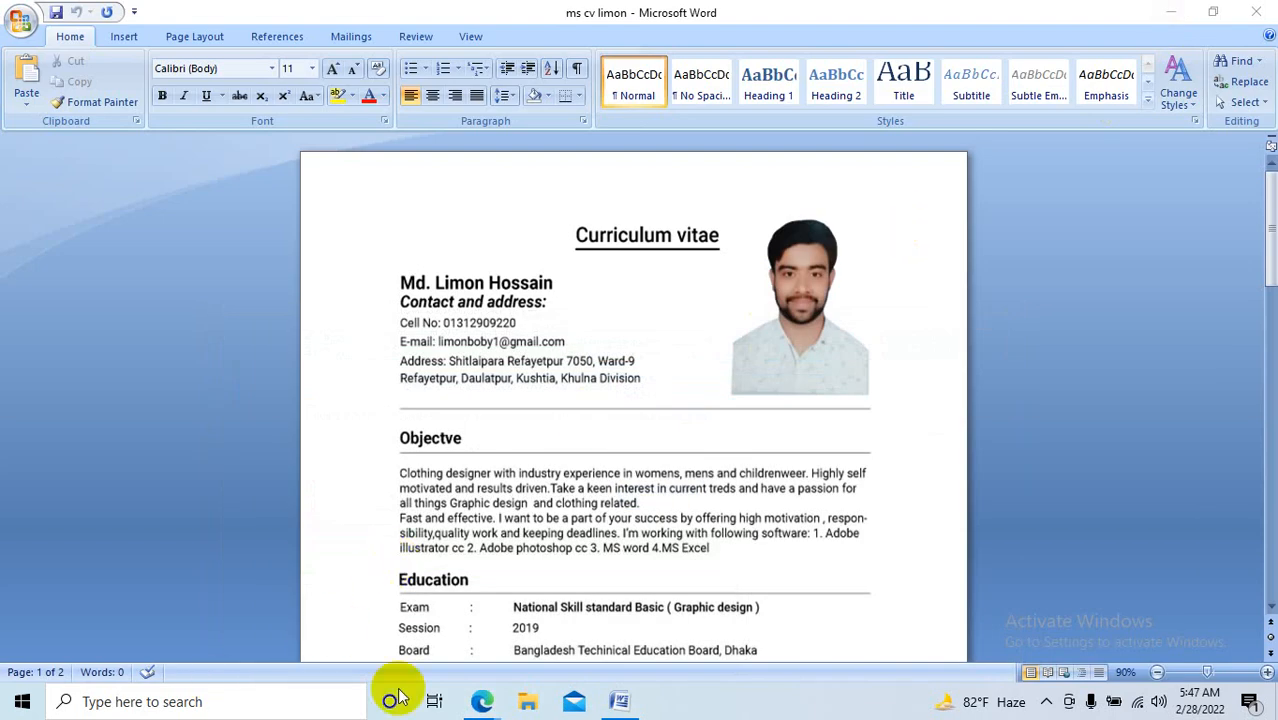
pyautogui.click(527, 704)
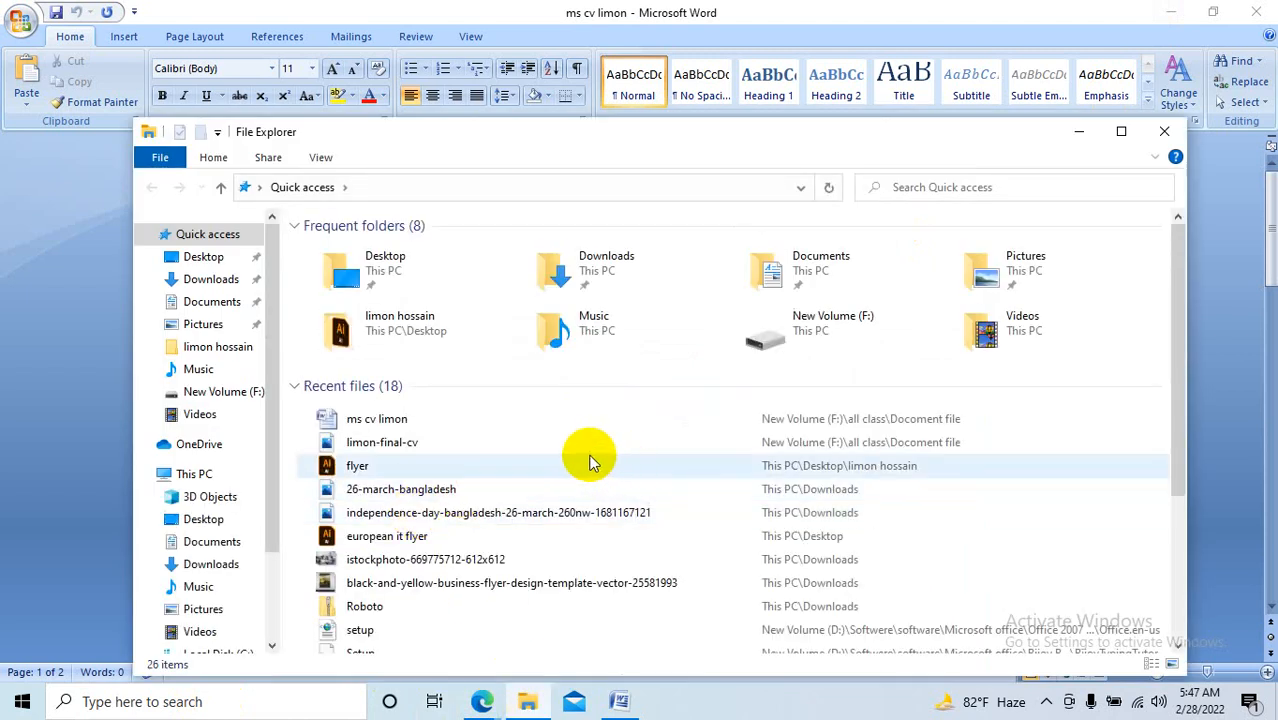
pyautogui.doubleClick(617, 278)
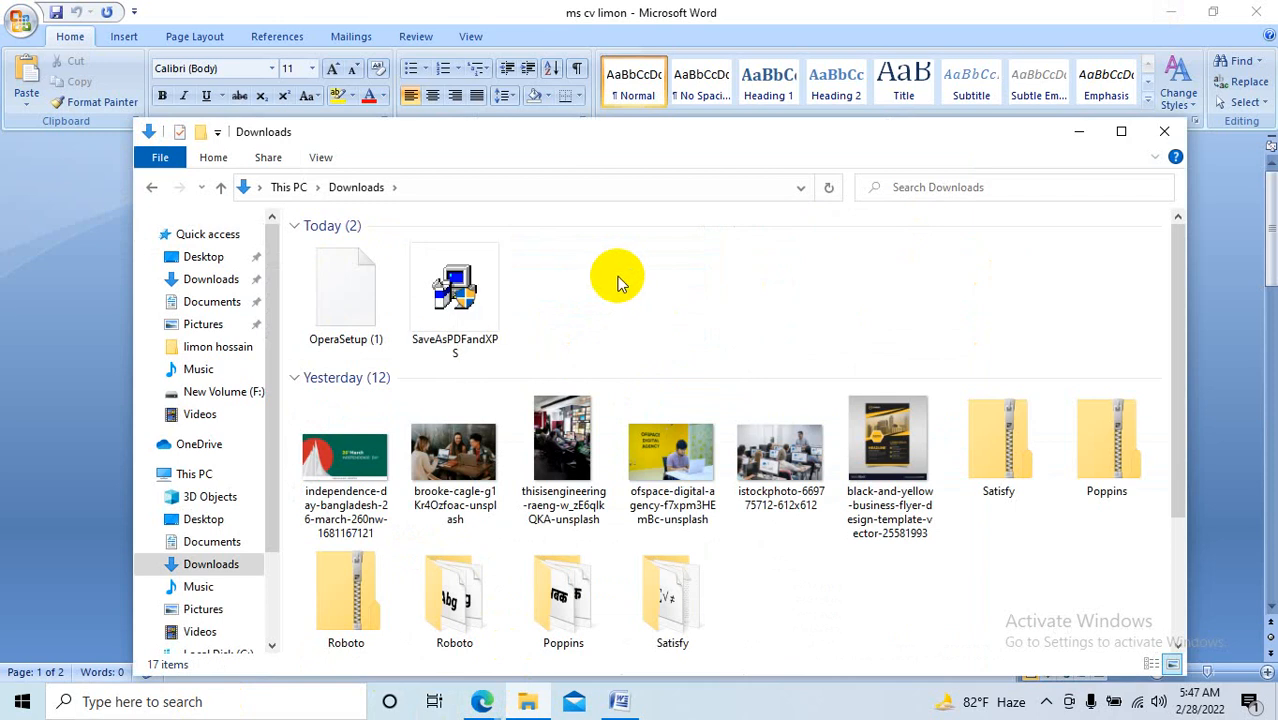
pyautogui.doubleClick(455, 295)
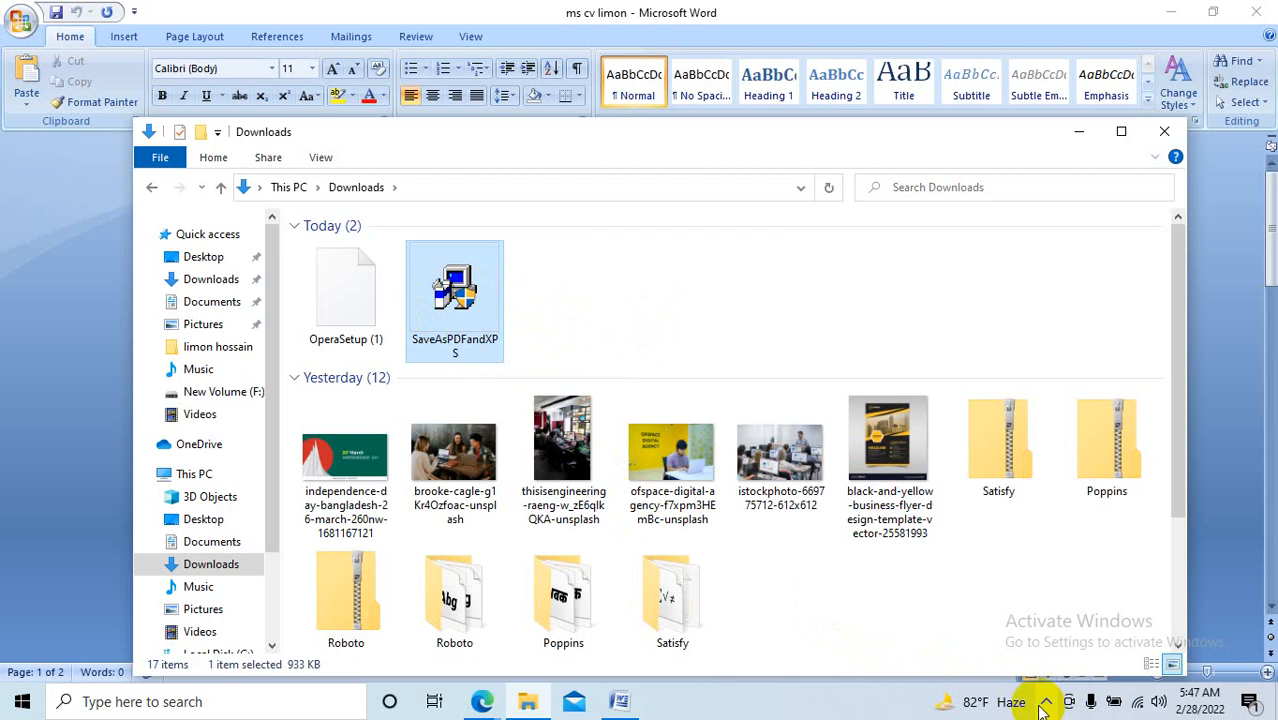
pyautogui.click(430, 320)
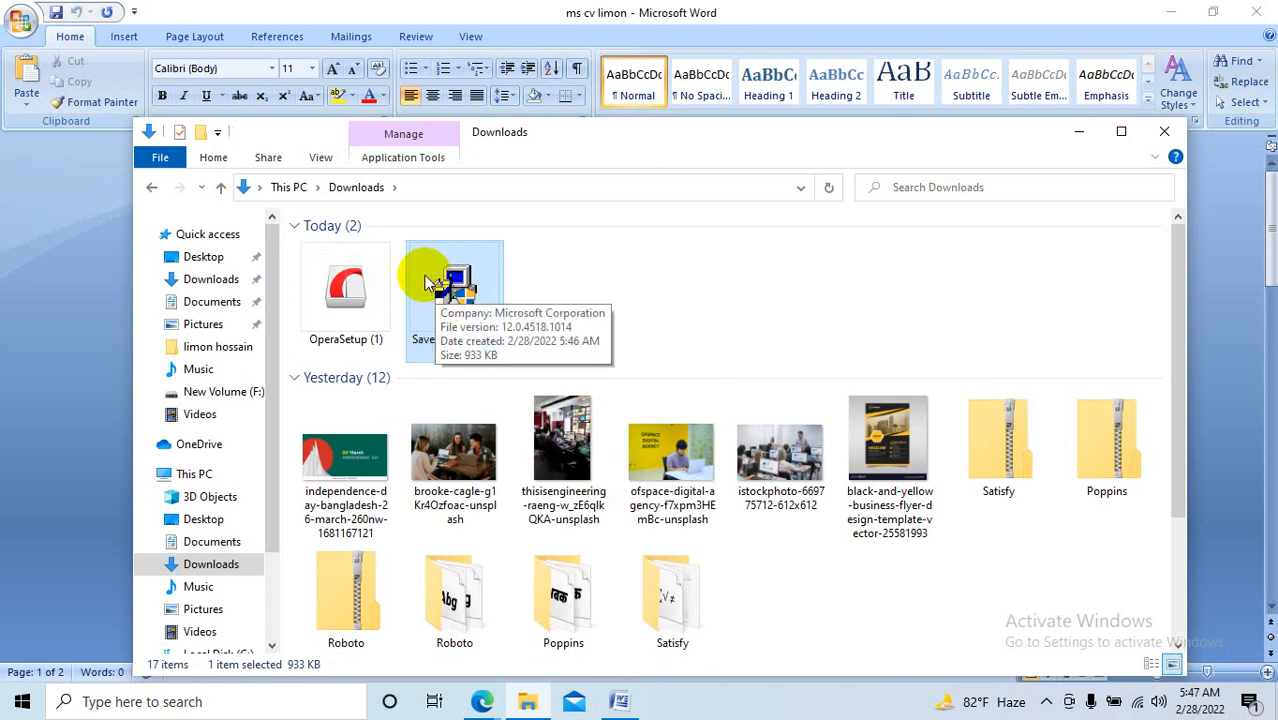
pyautogui.doubleClick(425, 283)
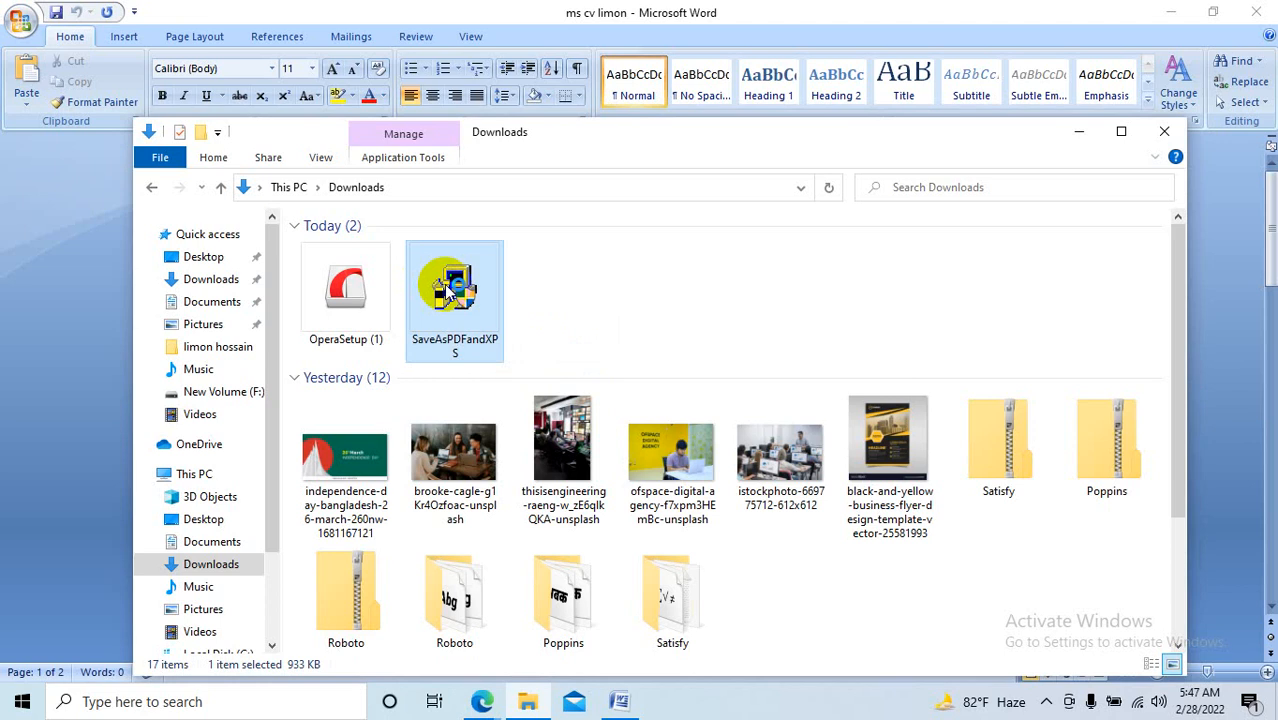
pyautogui.doubleClick(447, 290)
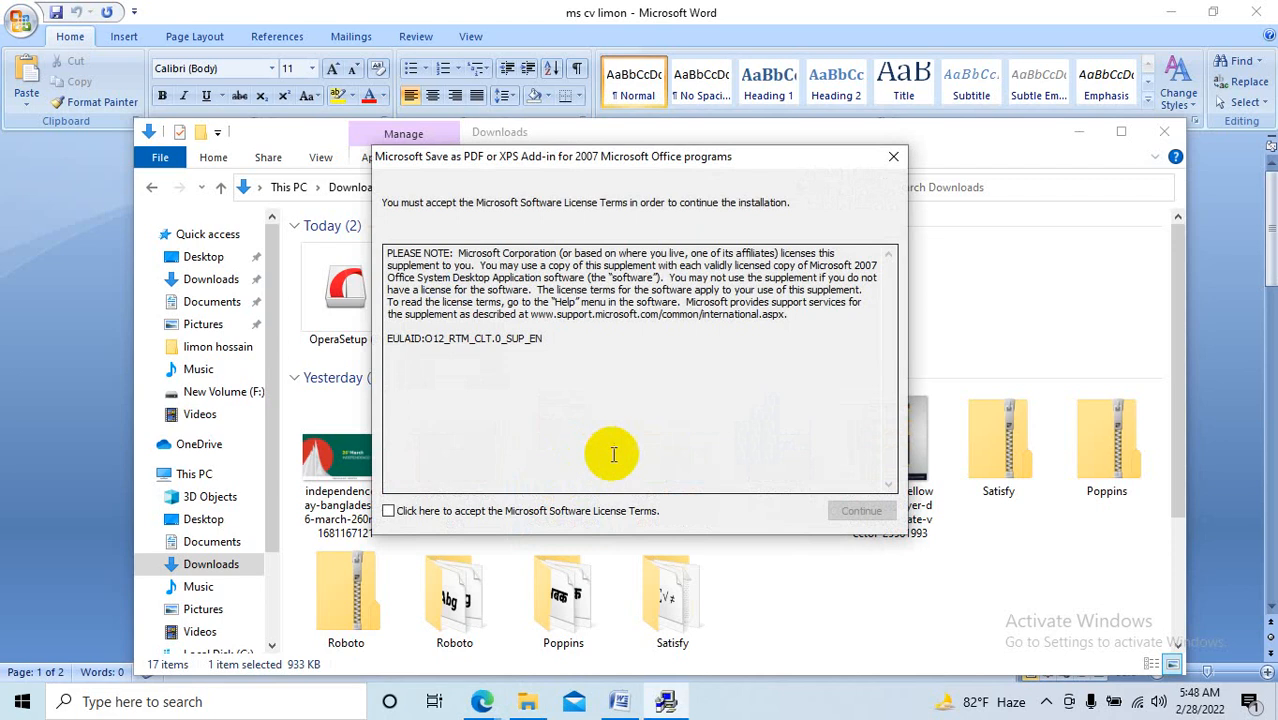
# Accept the Microsoft Software License Terms, install the Save as PDF or XPS add-in, and return to the CV in Word
pyautogui.click(389, 514)
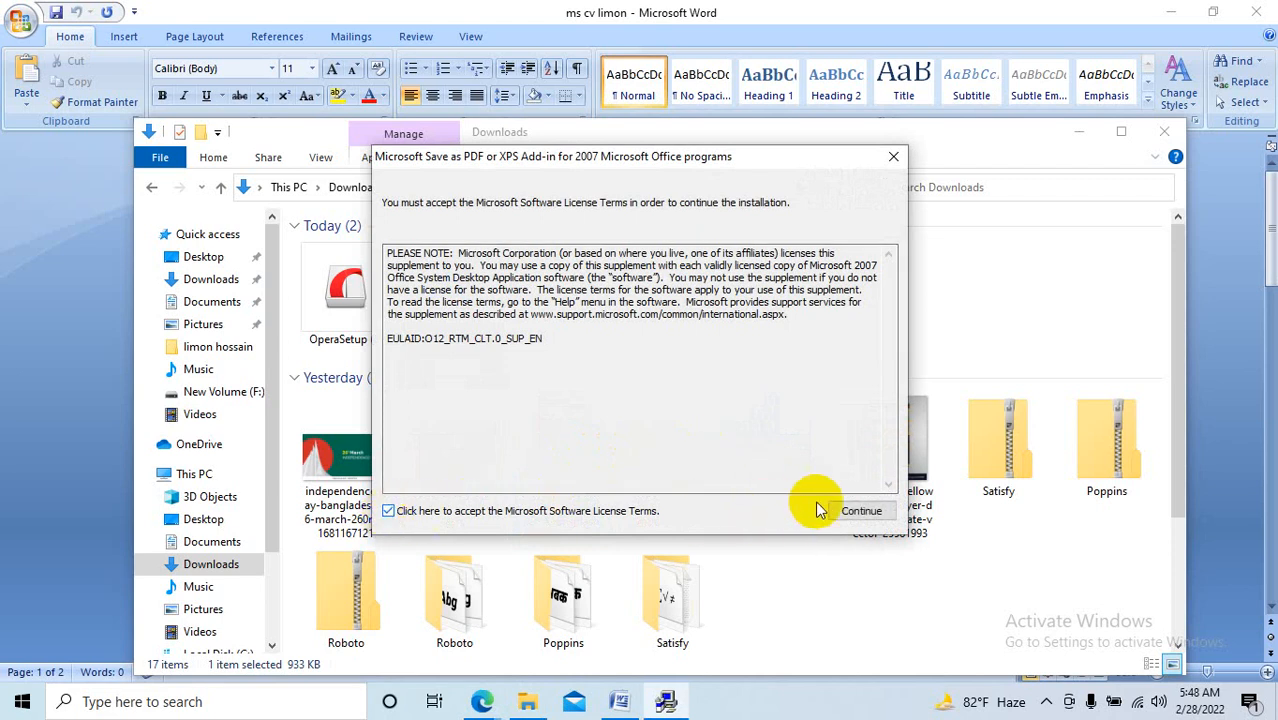
pyautogui.click(857, 511)
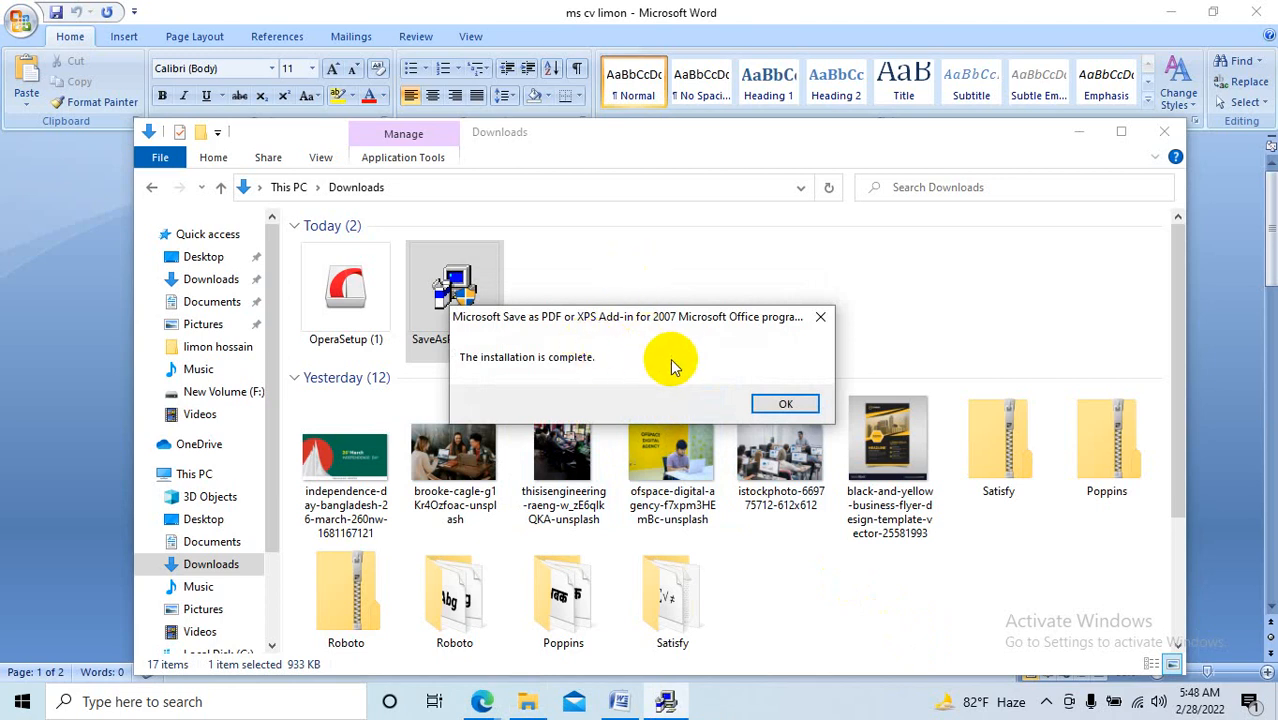
pyautogui.click(787, 404)
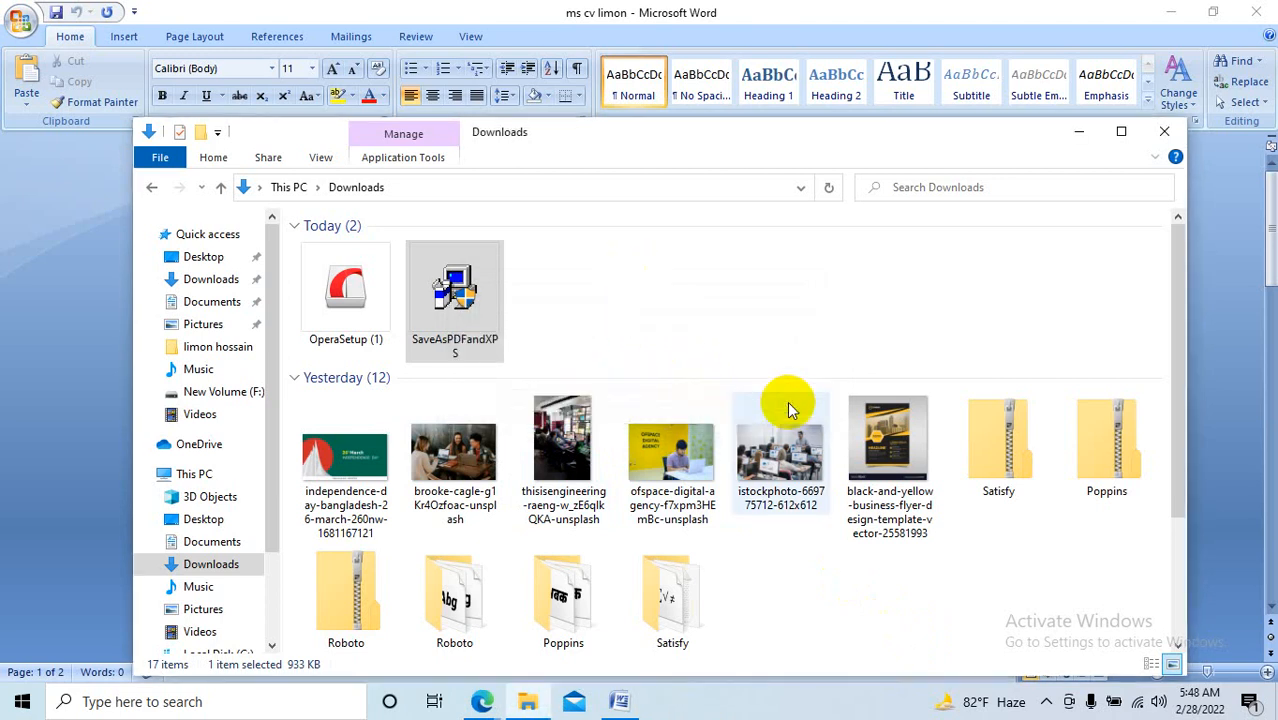
pyautogui.click(1076, 131)
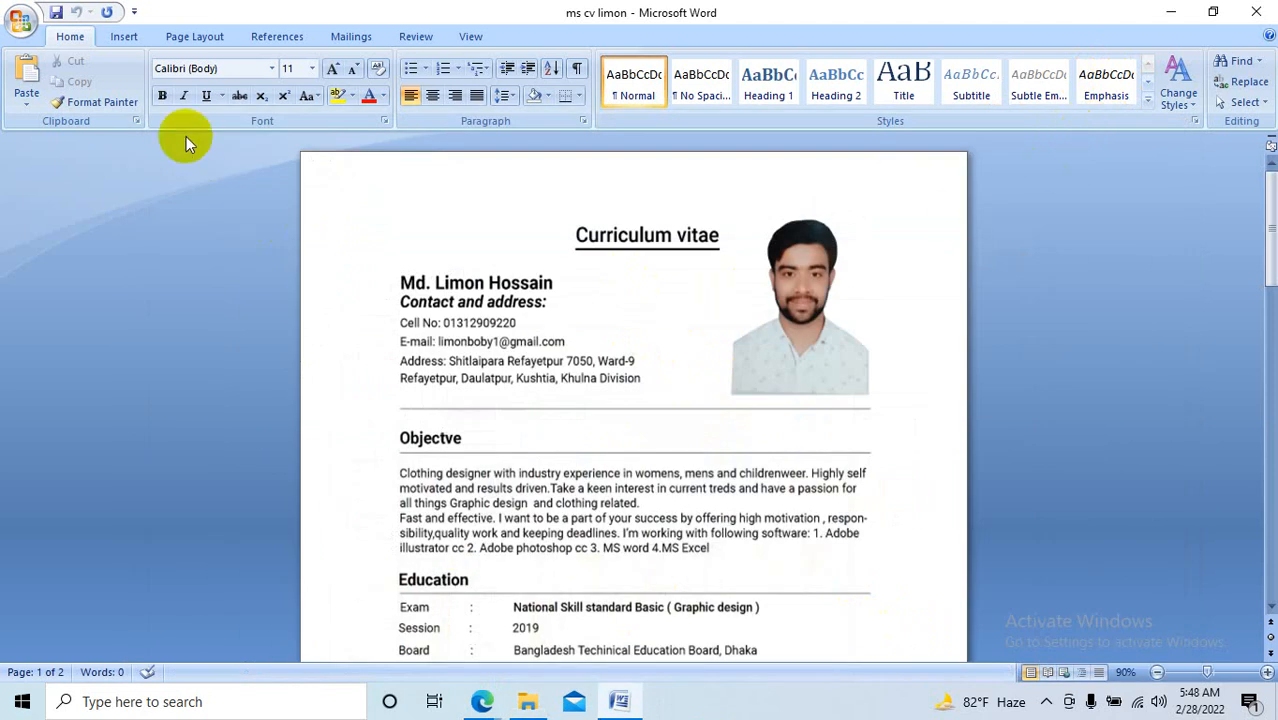
# Look over the CV document and start saving a copy of it in PDF or XPS format
pyautogui.scroll(-3, 455, 330)
pyautogui.scroll(-6, 541, 420)
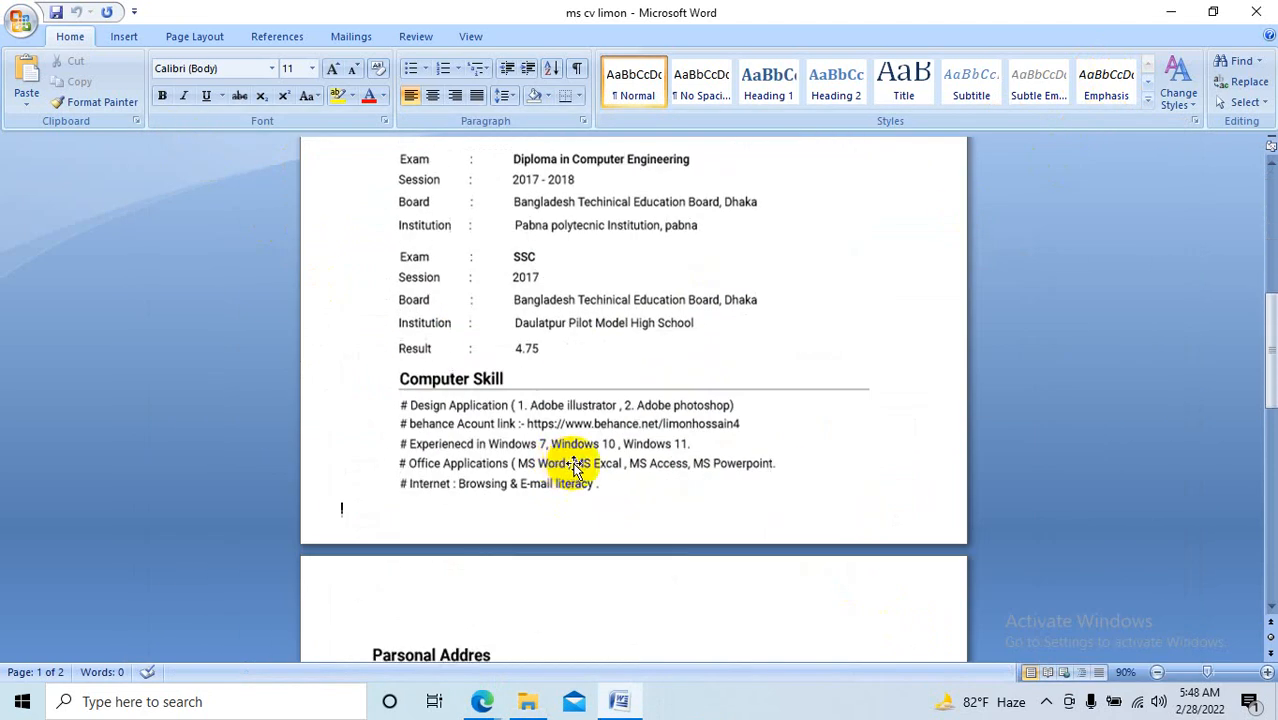
pyautogui.scroll(9, 600, 457)
pyautogui.scroll(-10, 585, 468)
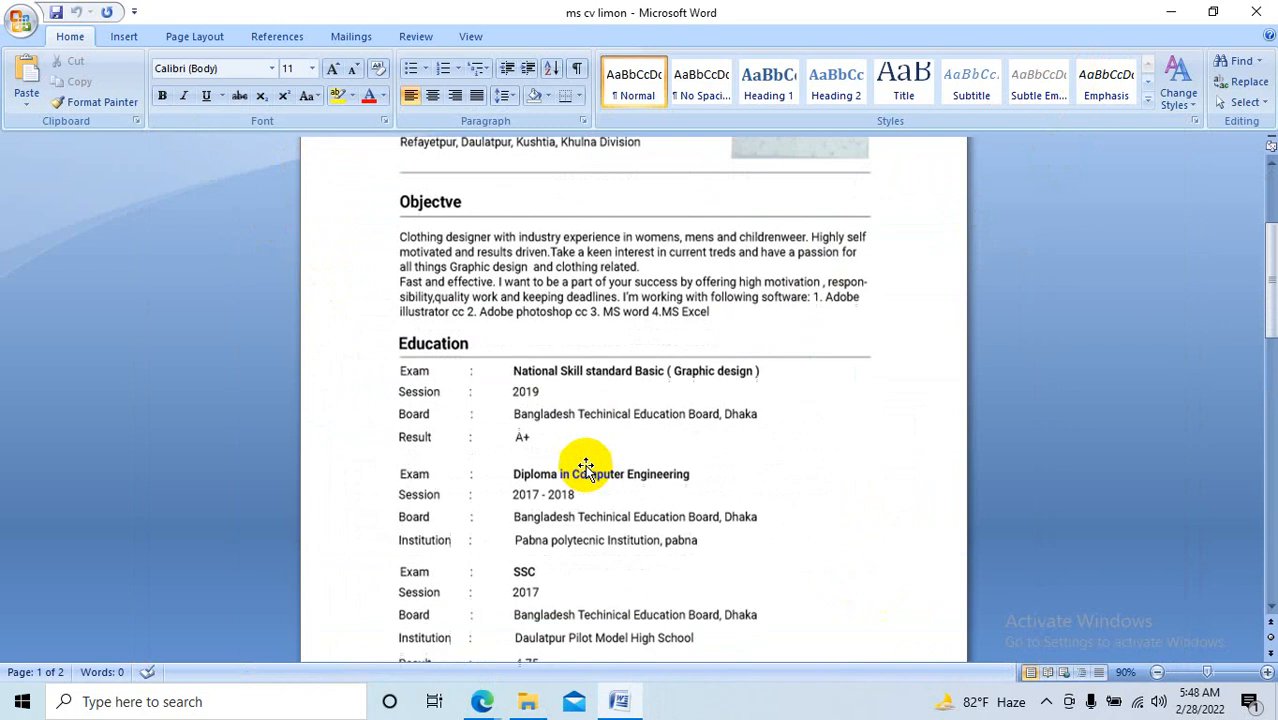
pyautogui.scroll(3, 580, 445)
pyautogui.scroll(4, 580, 445)
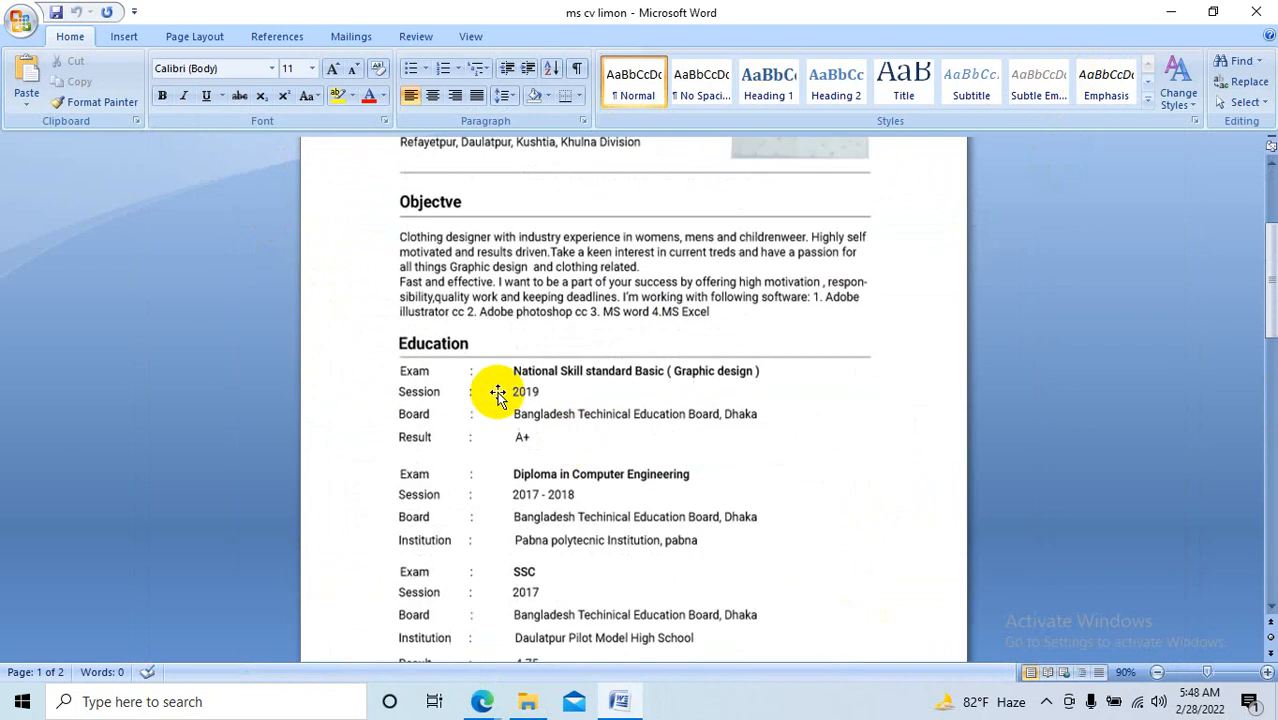
pyautogui.click(20, 24)
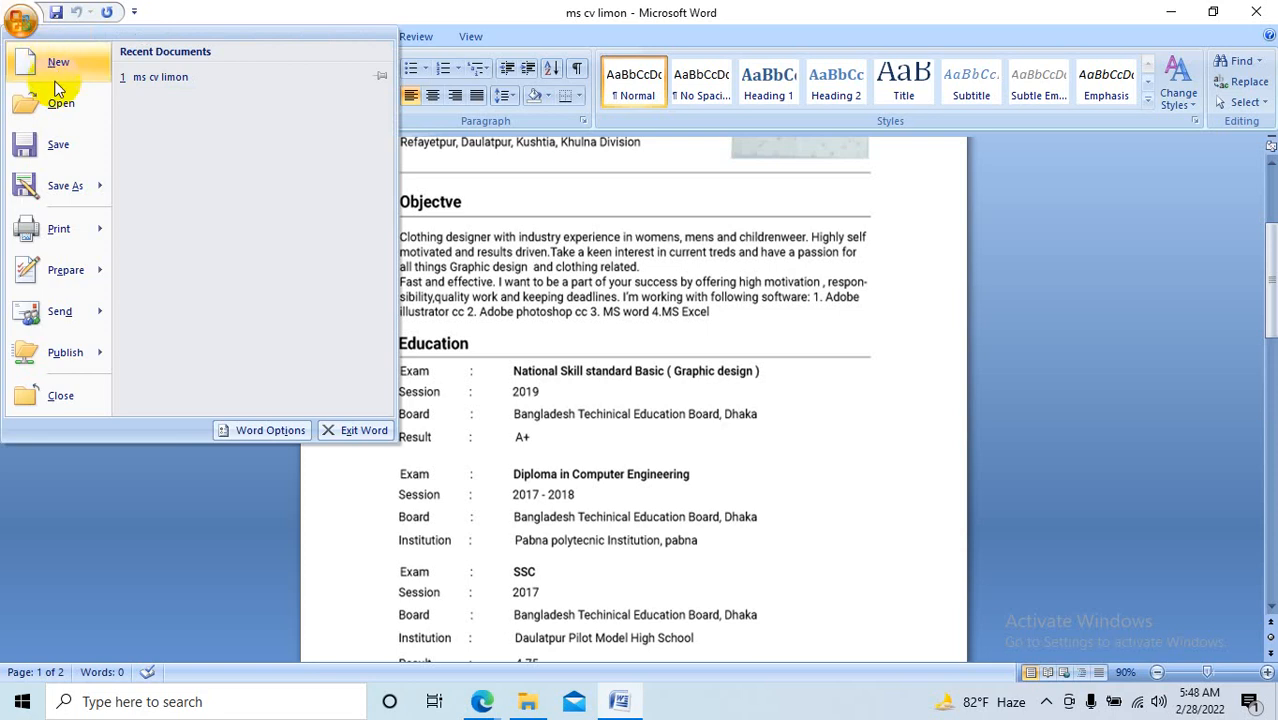
pyautogui.moveTo(80, 186)
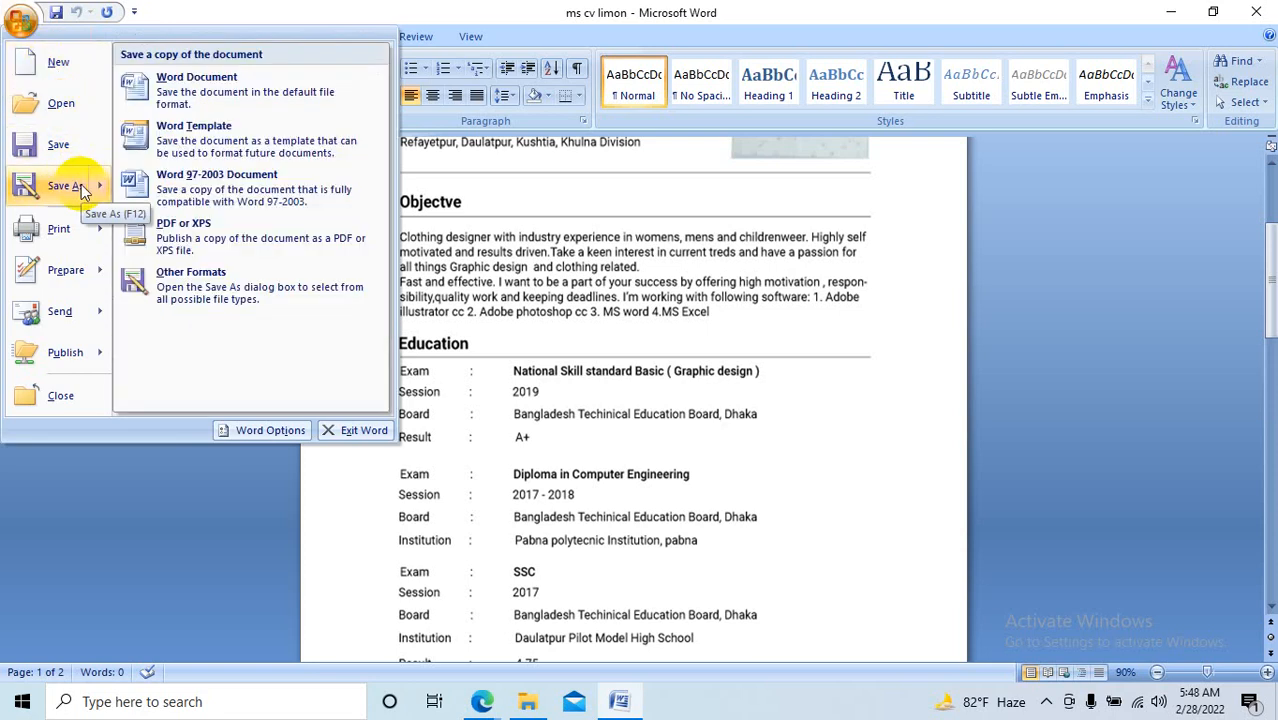
pyautogui.click(188, 239)
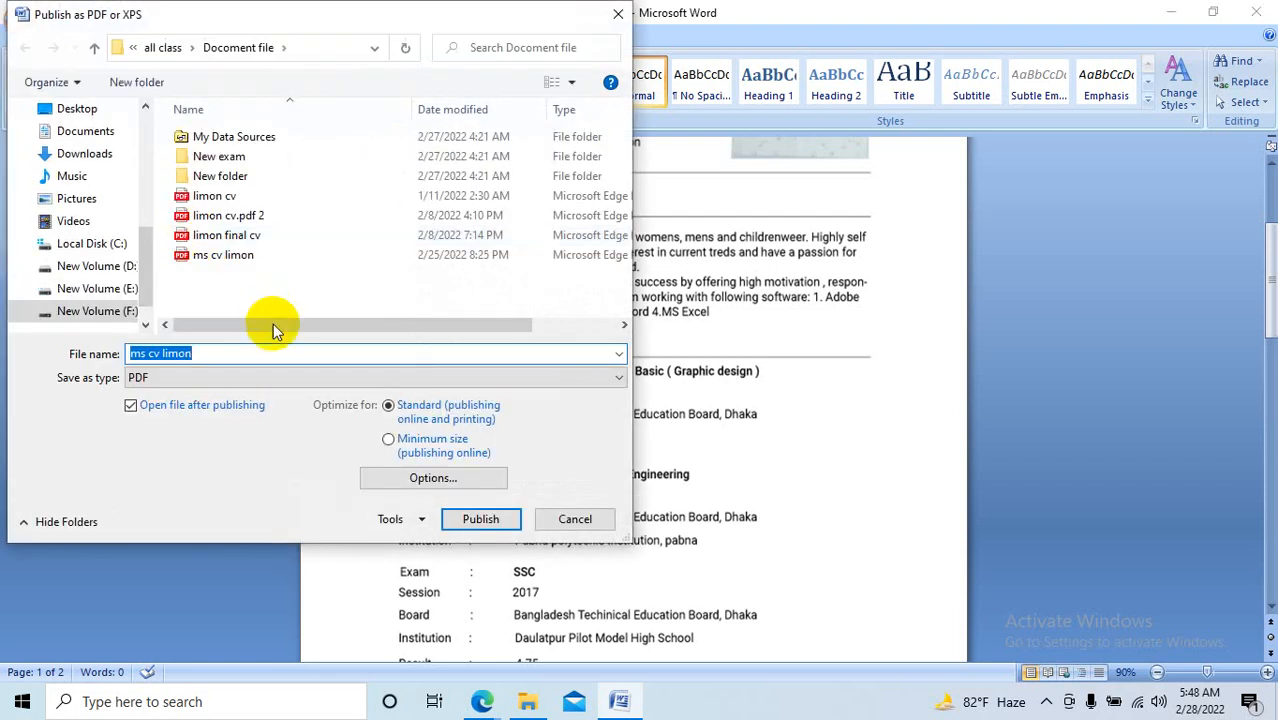
# Name the published file "Ms ward pdf file", keeping PDF as the file type
pyautogui.click(200, 353)
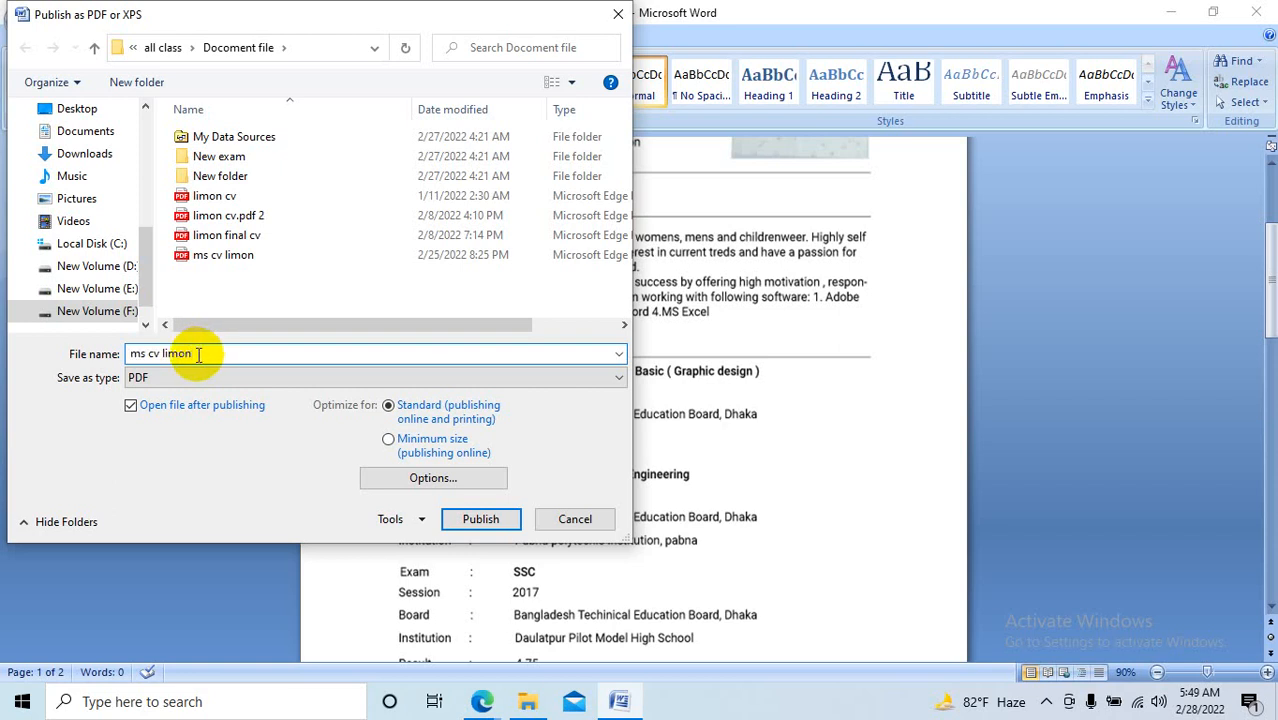
pyautogui.moveTo(200, 353); pyautogui.dragTo(114, 350)
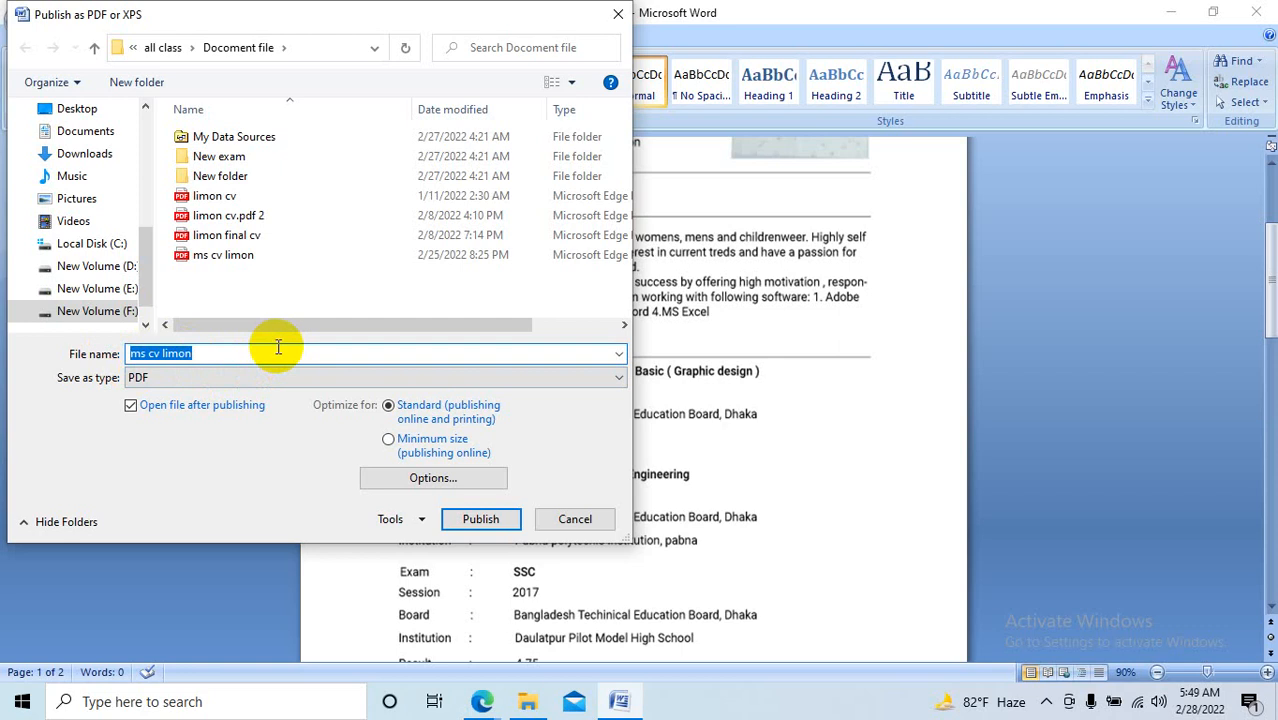
pyautogui.click(204, 354)
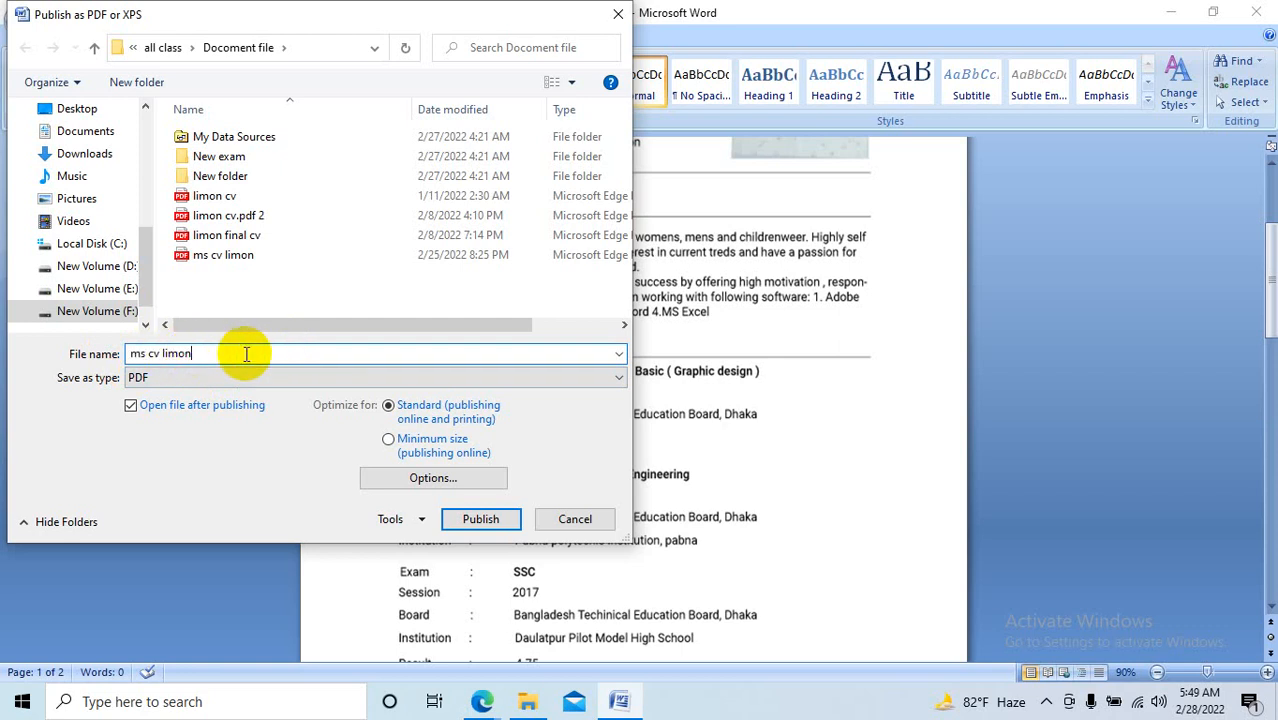
pyautogui.click(146, 353)
pyautogui.moveTo(200, 354); pyautogui.dragTo(80, 381)
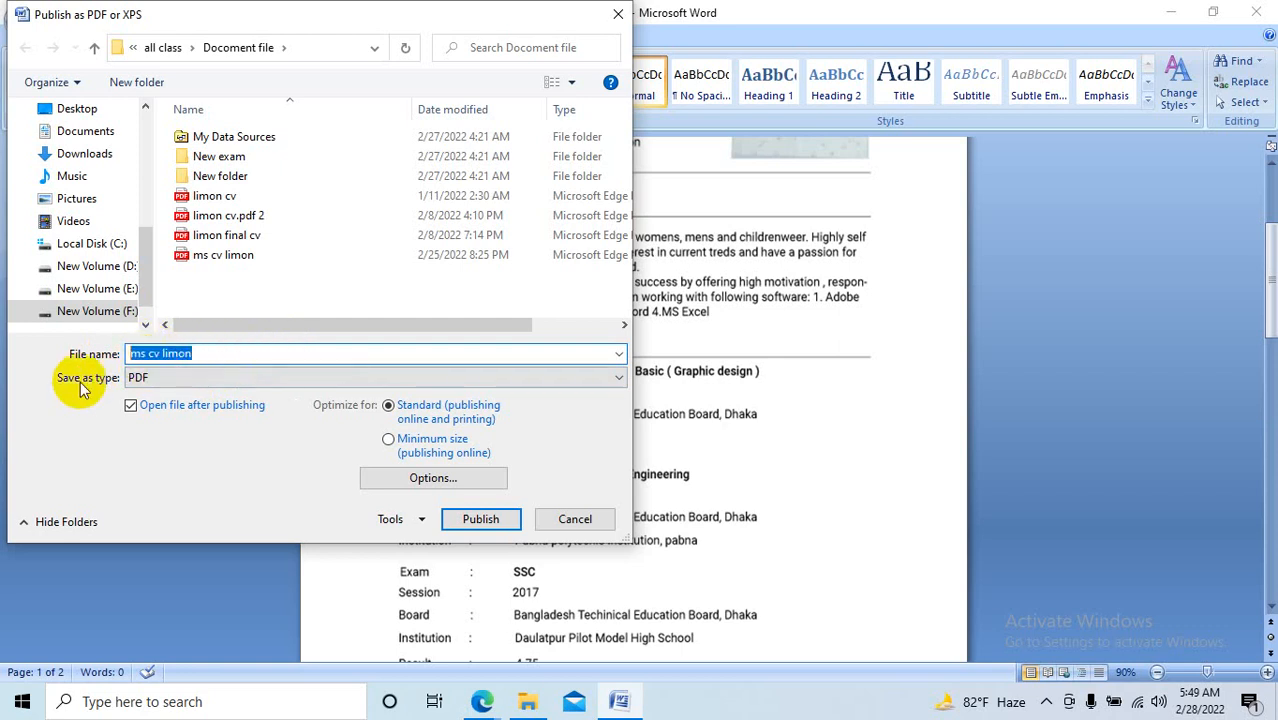
pyautogui.write('Ms')
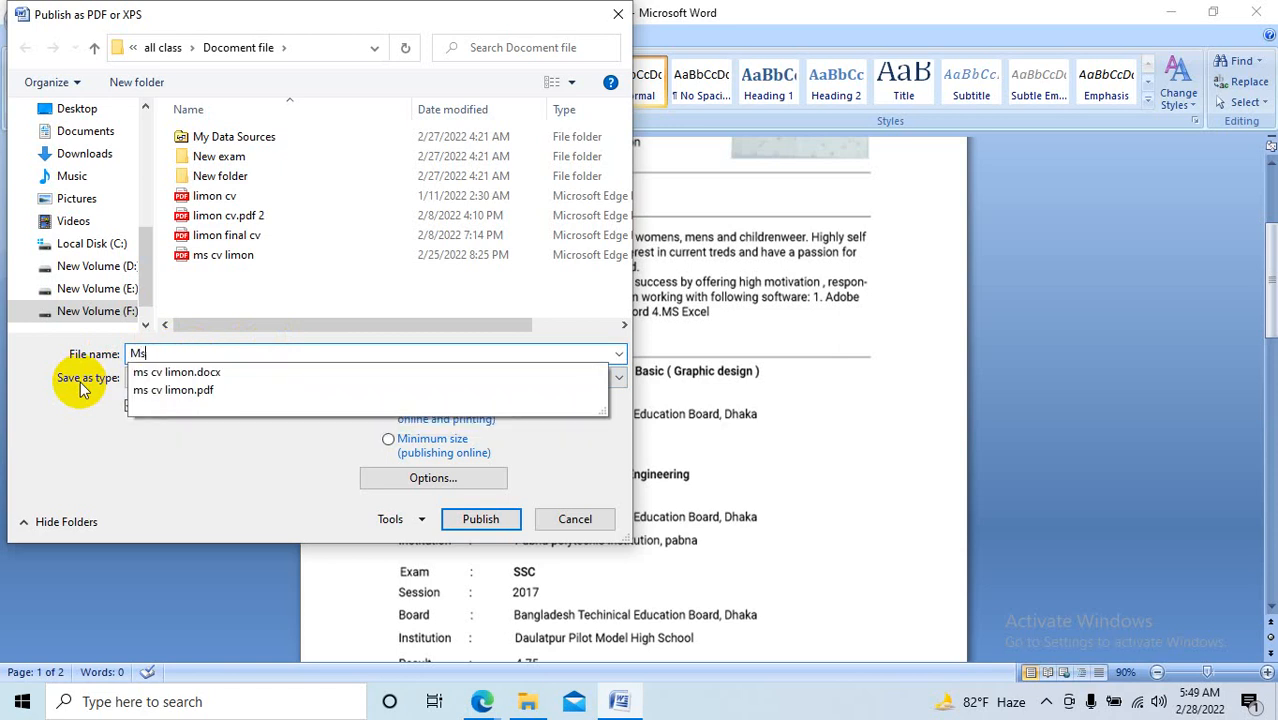
pyautogui.write(' ward')
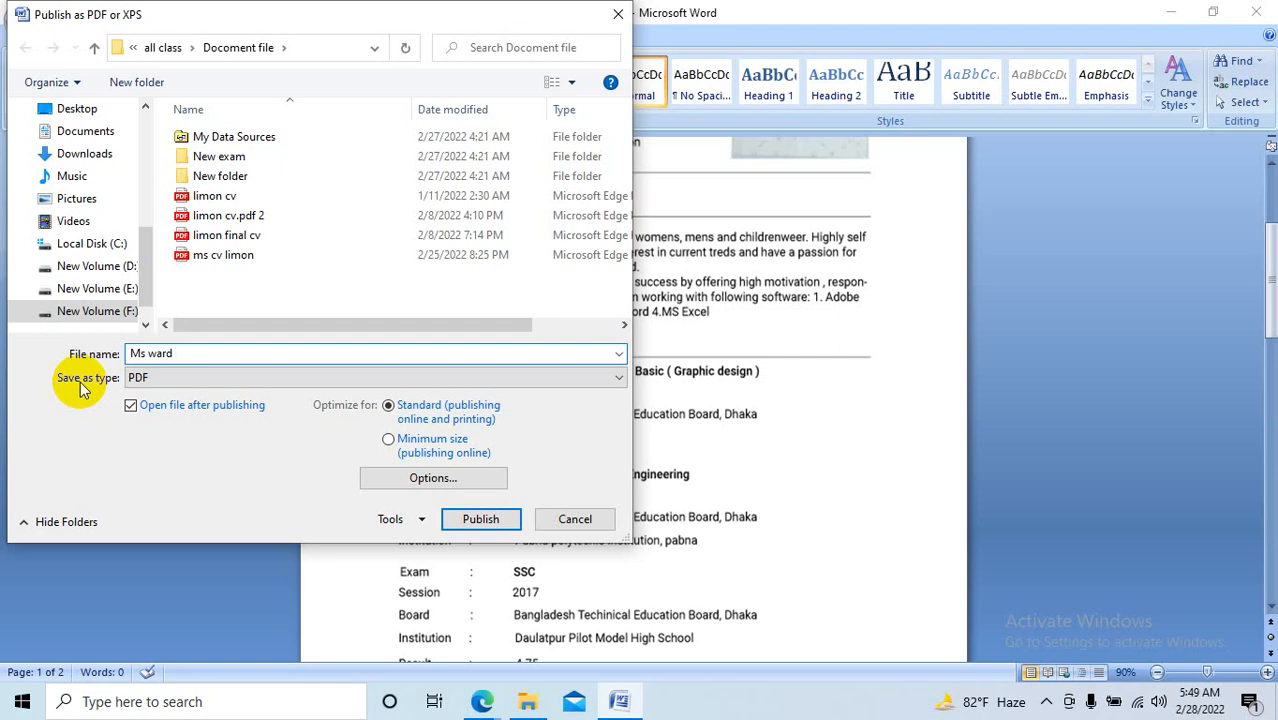
pyautogui.write('pdf file')
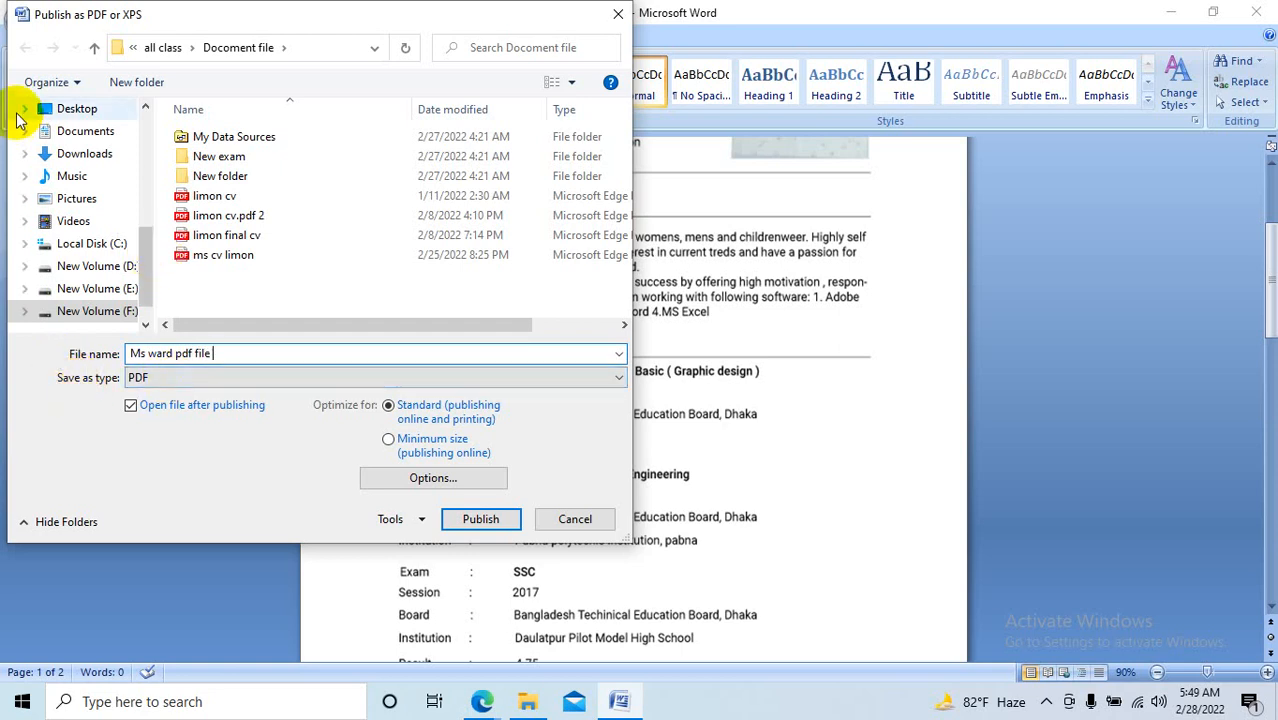
# Choose the Desktop as the save location and publish the PDF with standard optimization
pyautogui.click(82, 110)
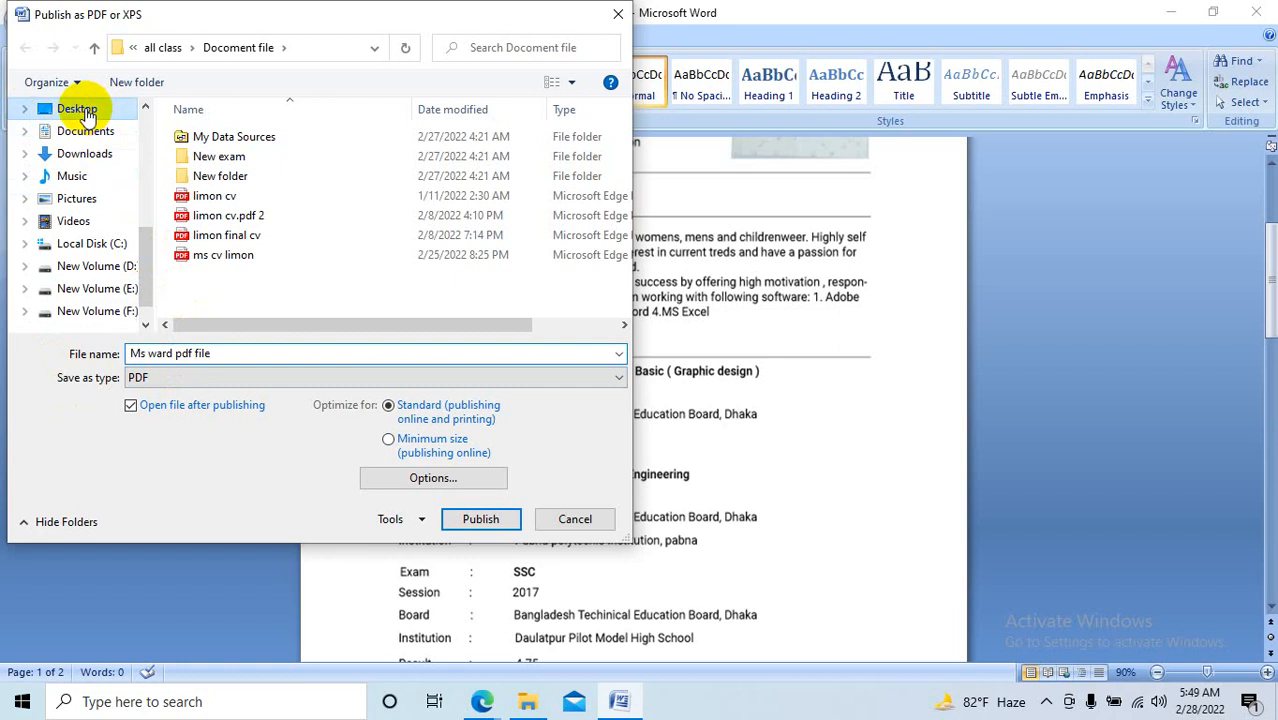
pyautogui.tripleClick(214, 352)
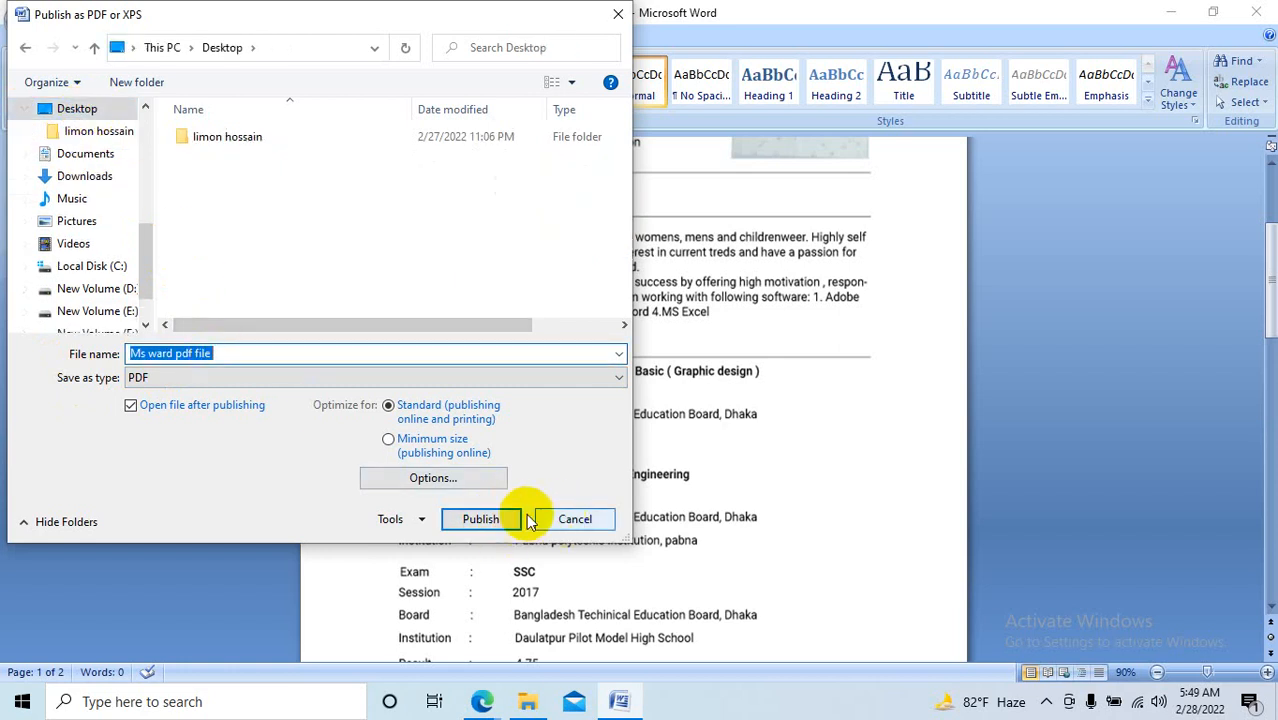
pyautogui.click(314, 352)
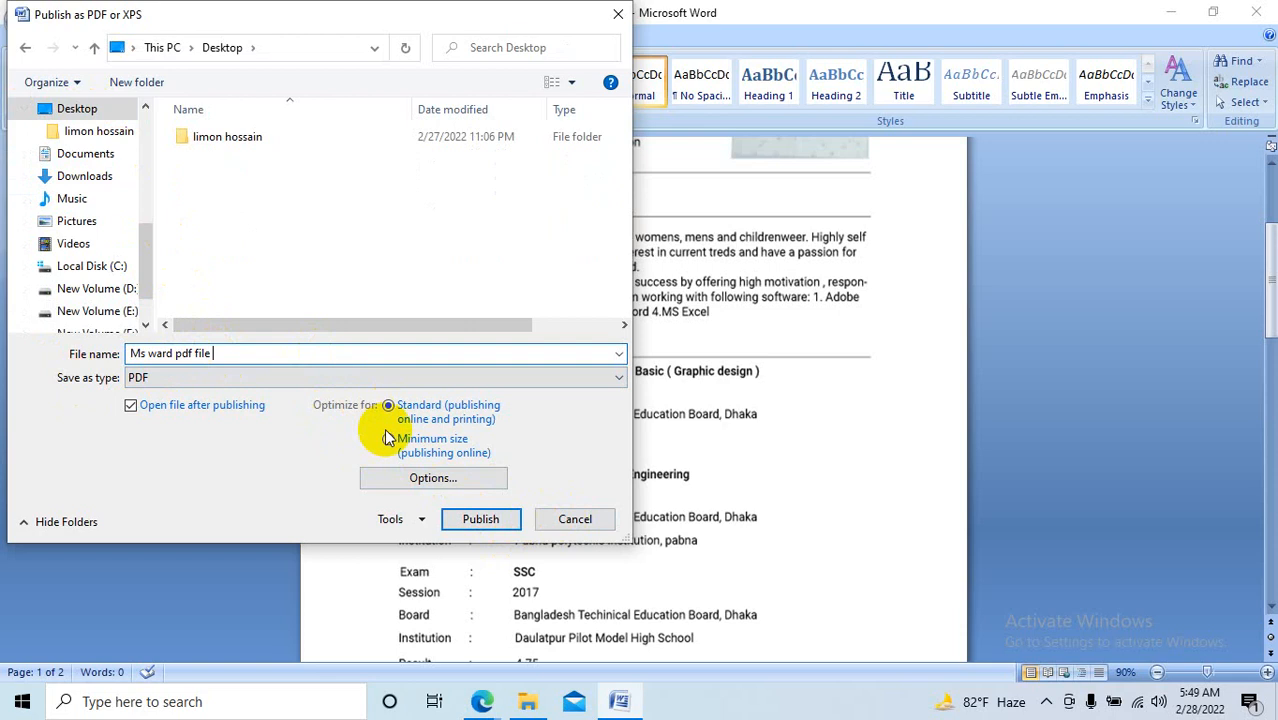
pyautogui.click(475, 528)
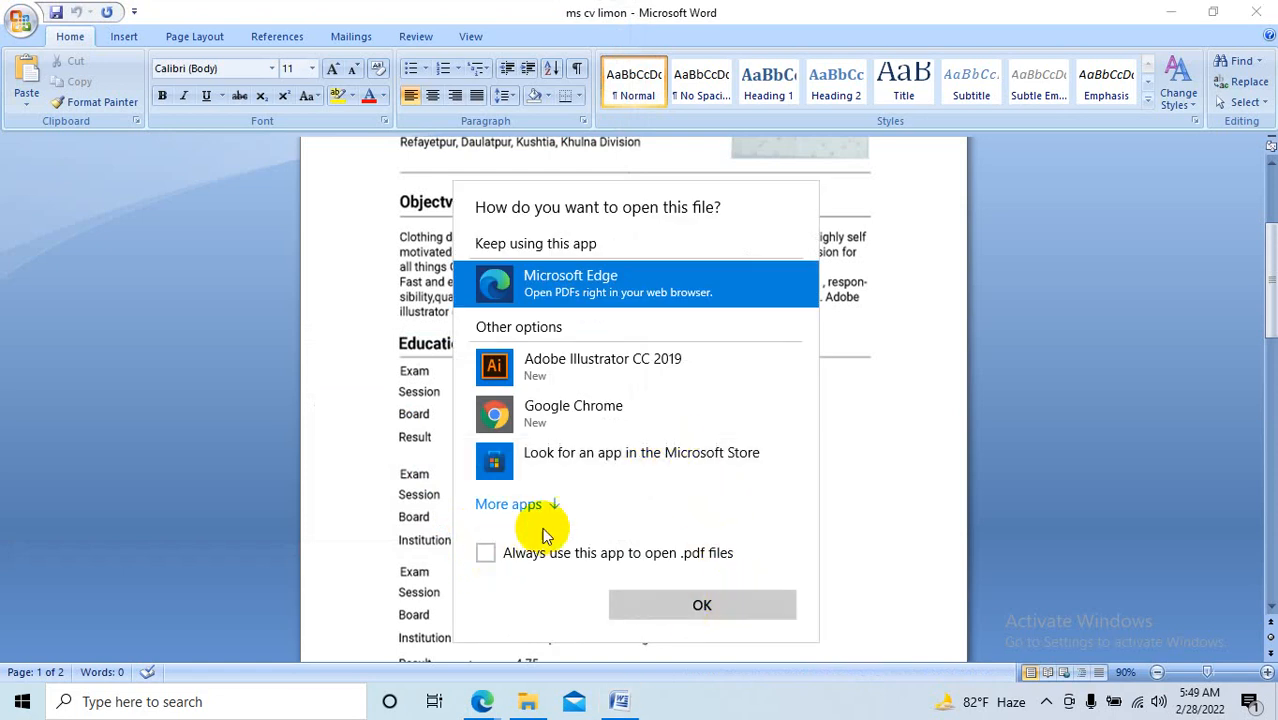
# Dismiss the app-choice prompt, show the desktop, and move the Ms ward pdf file icon one column to the right
pyautogui.click(1160, 14)
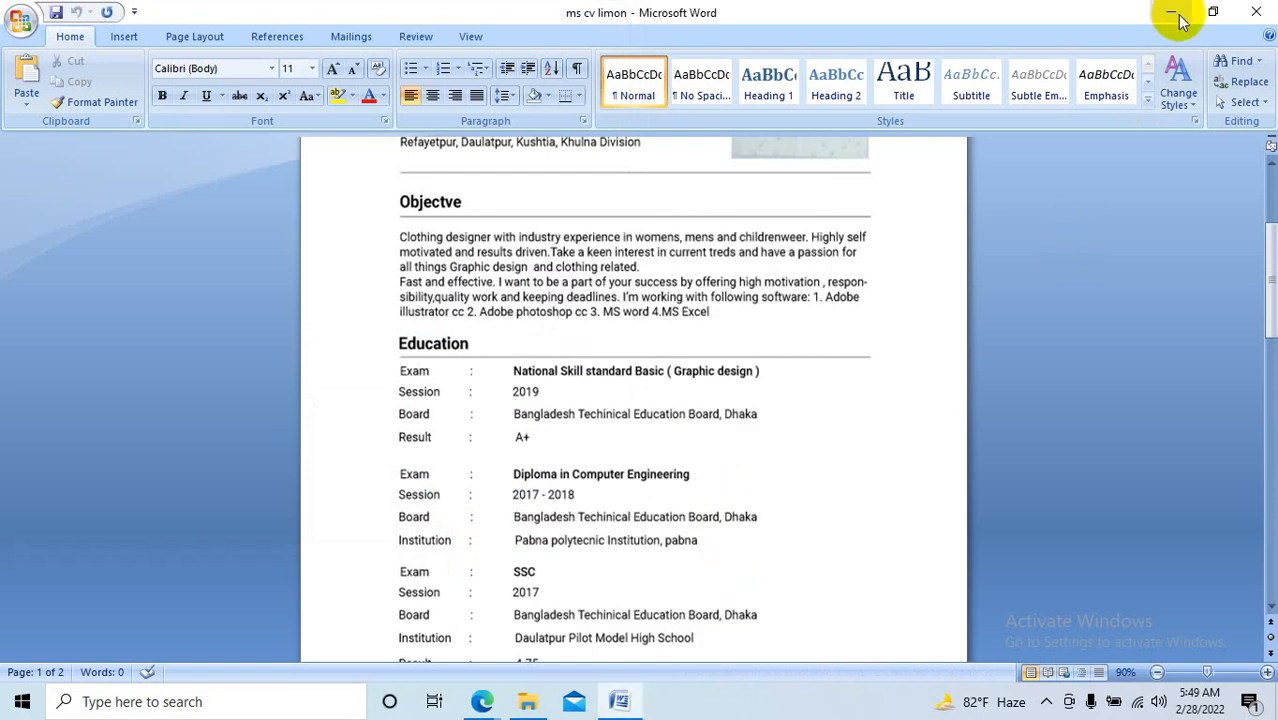
pyautogui.click(1174, 14)
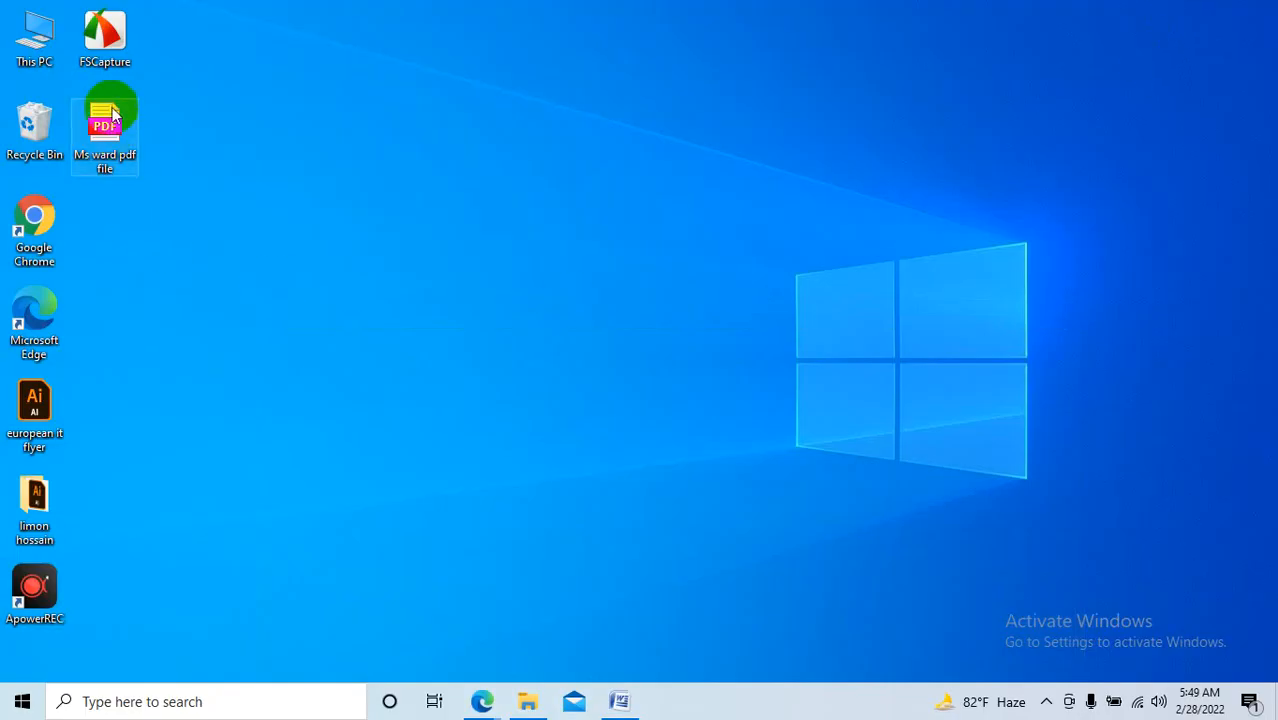
pyautogui.moveTo(112, 115); pyautogui.dragTo(135, 141)
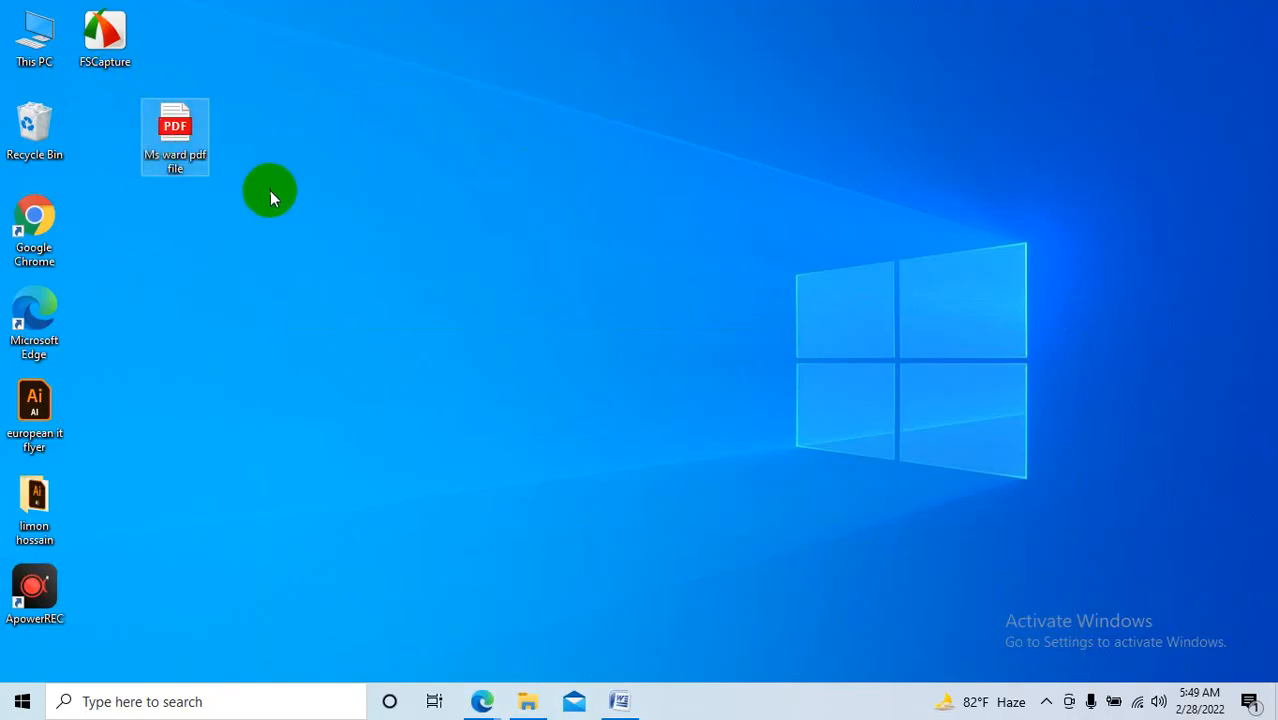
# Open Ms ward pdf file from the desktop in Microsoft Edge and look through both pages of the CV
pyautogui.doubleClick(175, 137)
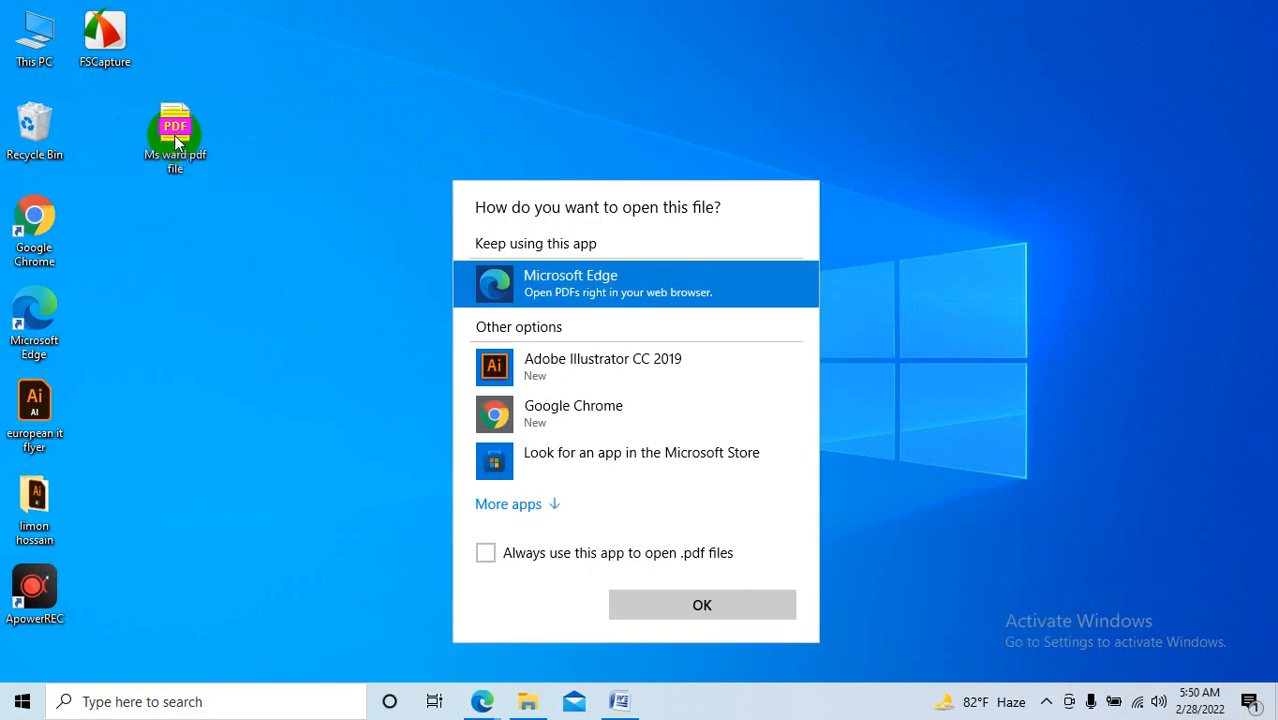
pyautogui.click(700, 605)
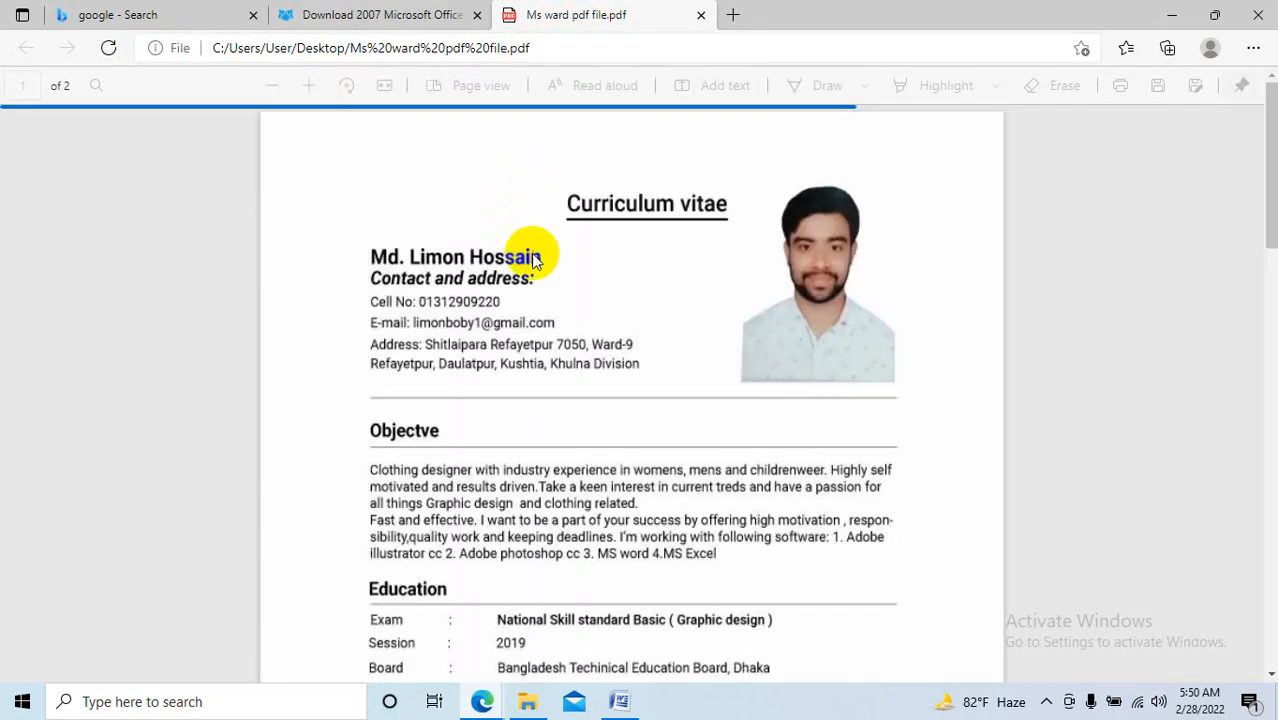
pyautogui.scroll(-10, 627, 345)
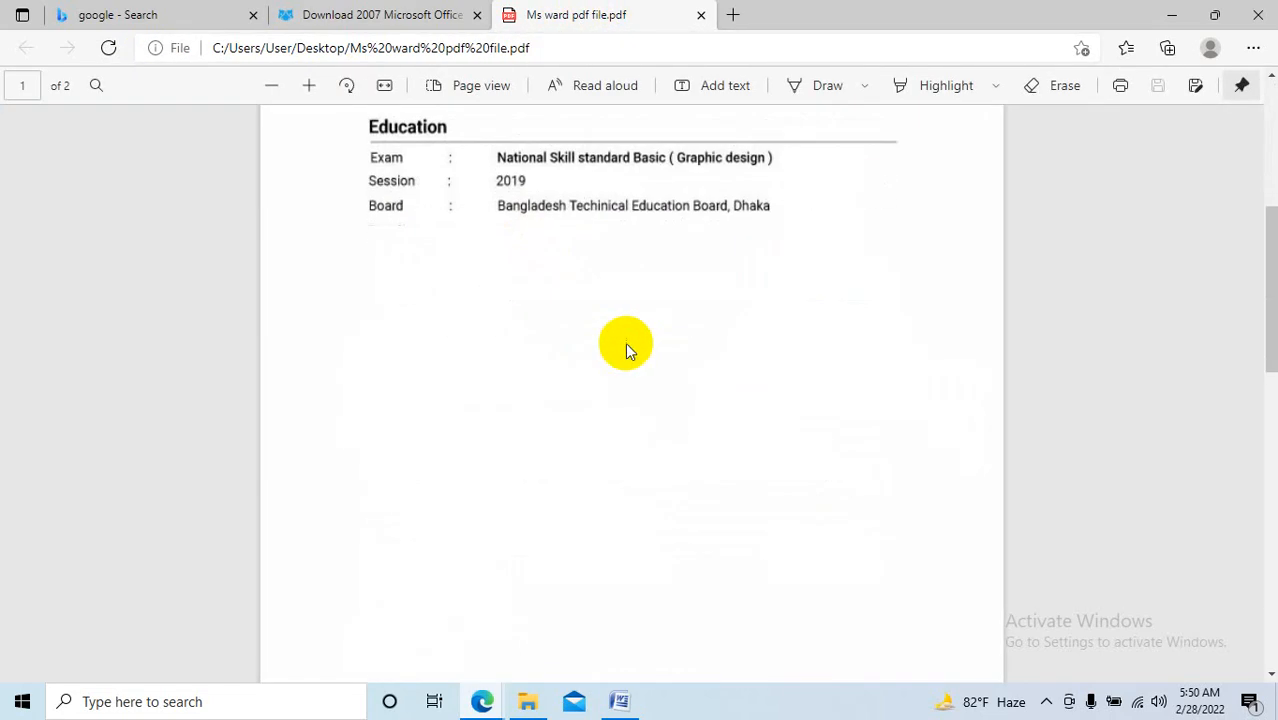
pyautogui.scroll(-3, 620, 358)
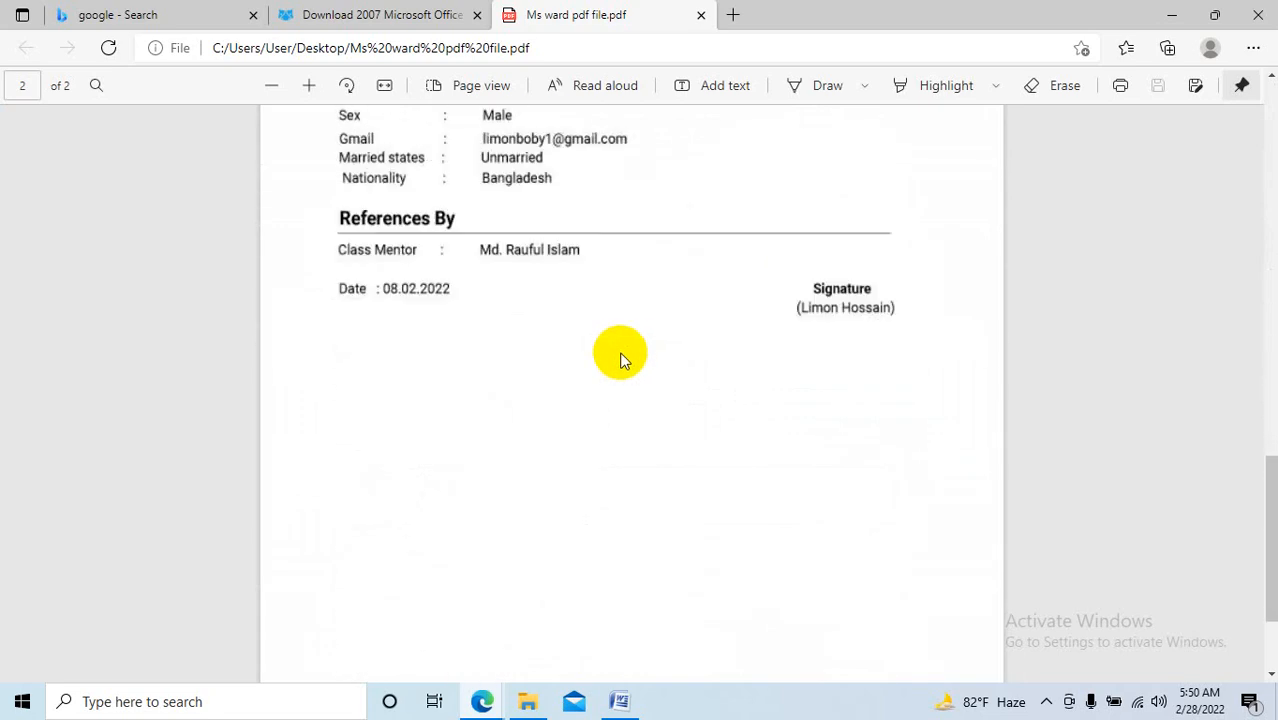
pyautogui.scroll(8, 620, 355)
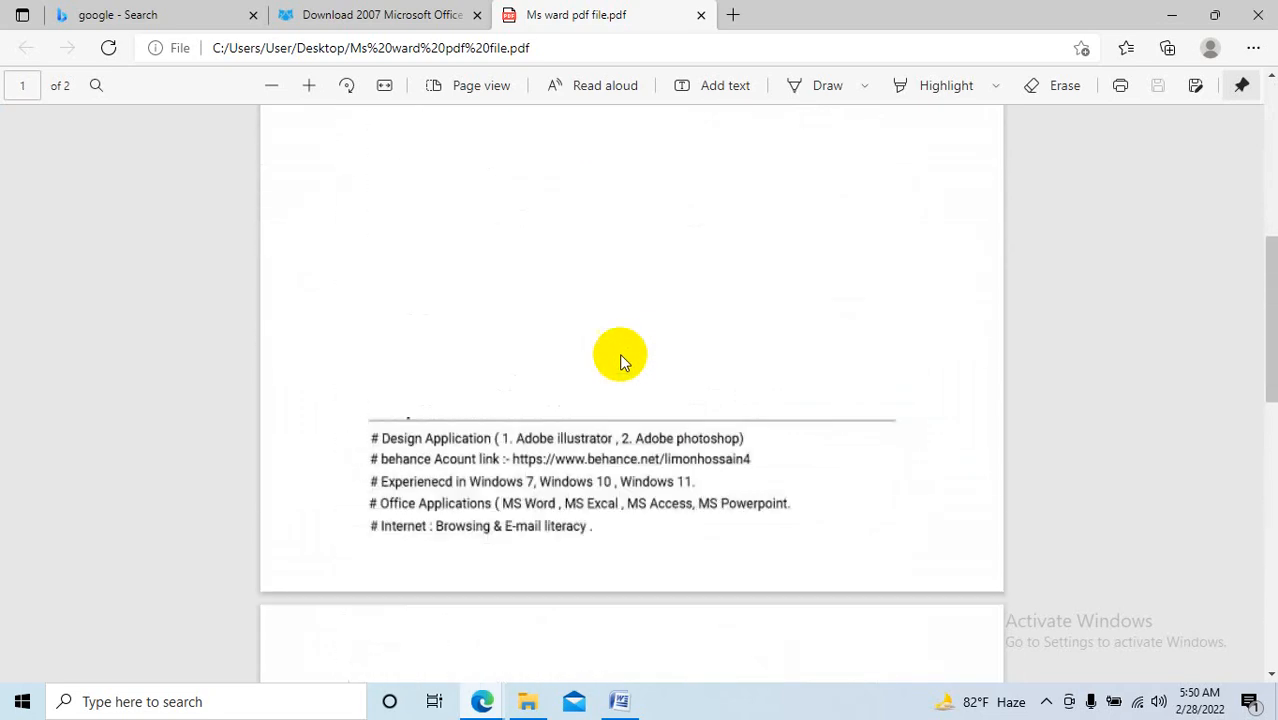
pyautogui.scroll(2, 619, 362)
pyautogui.scroll(4, 619, 362)
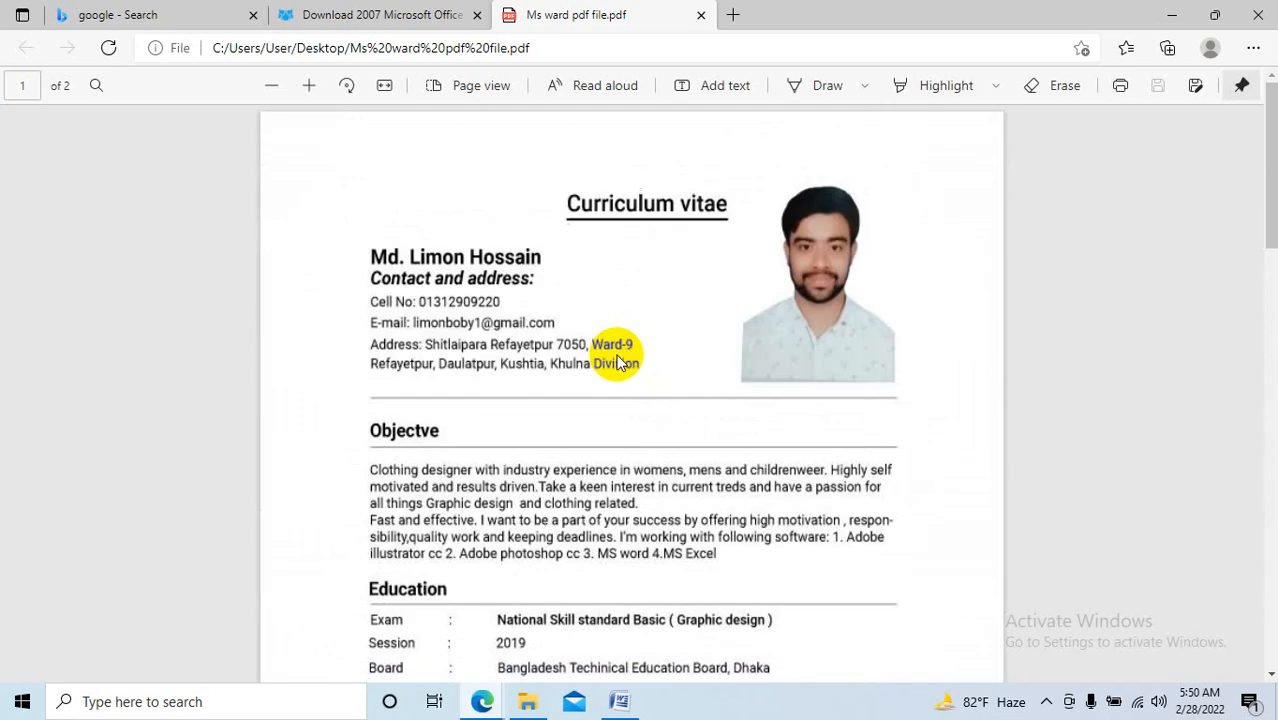
pyautogui.scroll(-3, 619, 362)
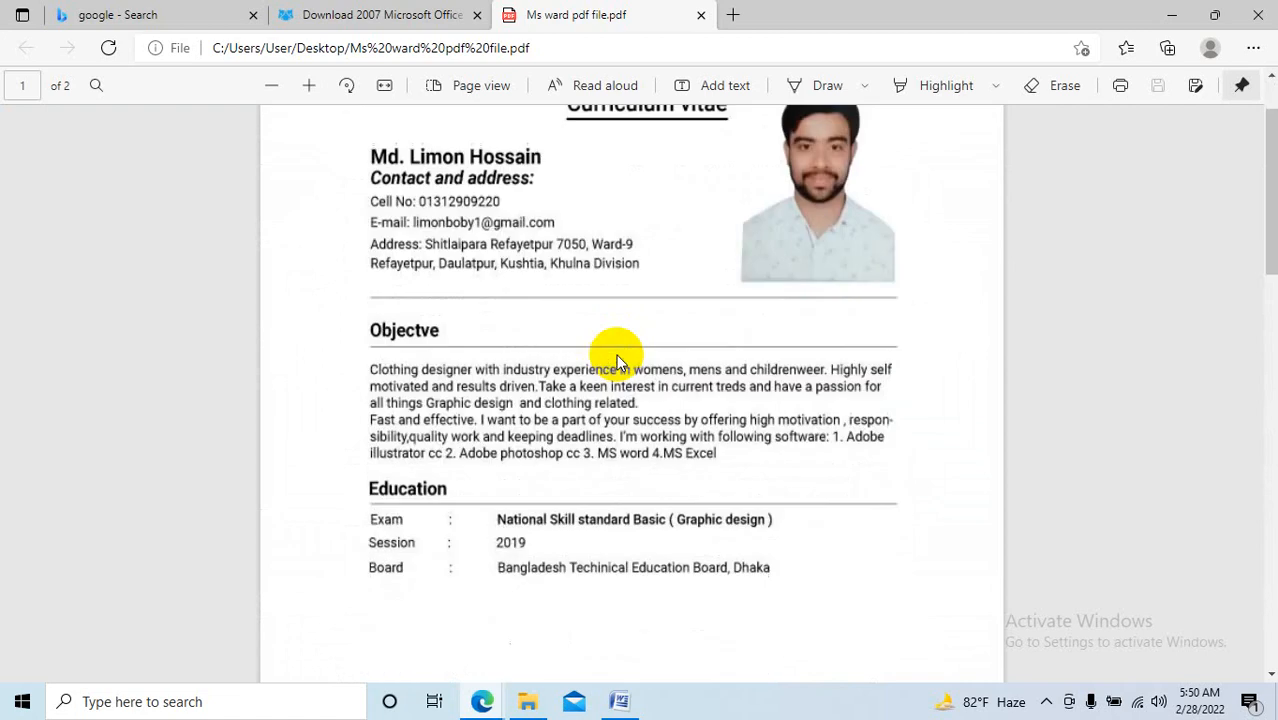
pyautogui.scroll(3, 619, 362)
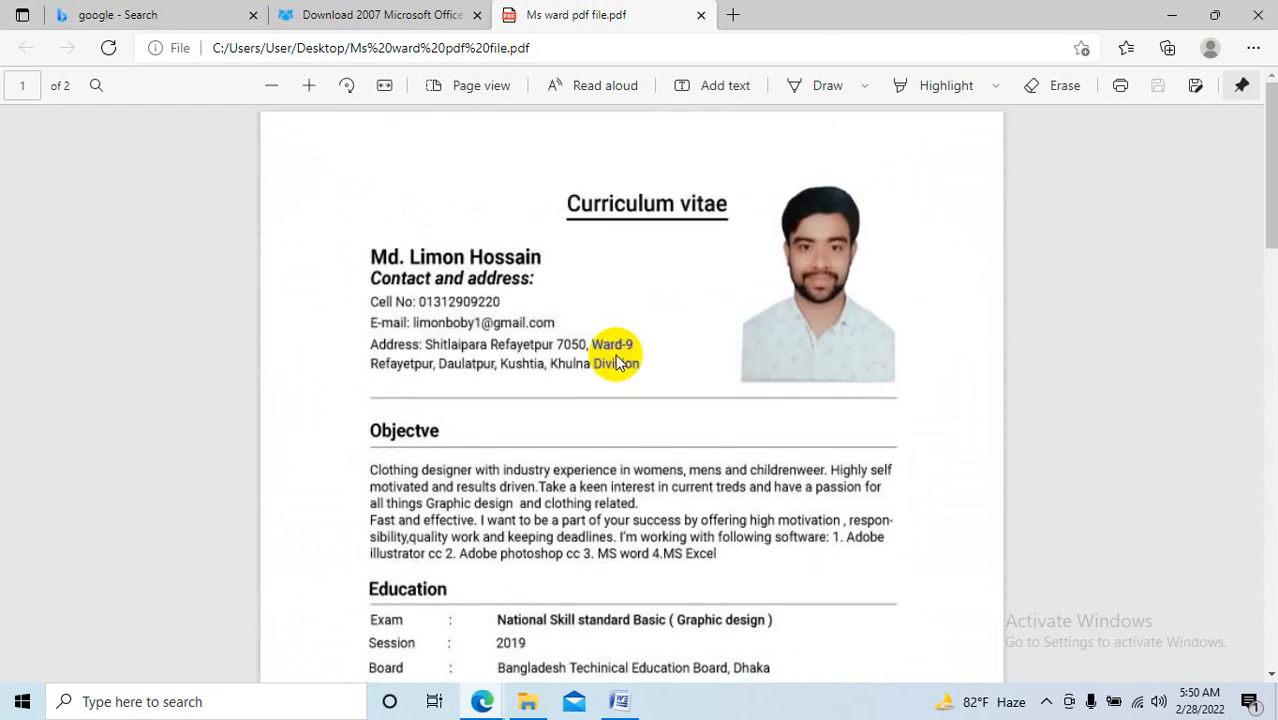